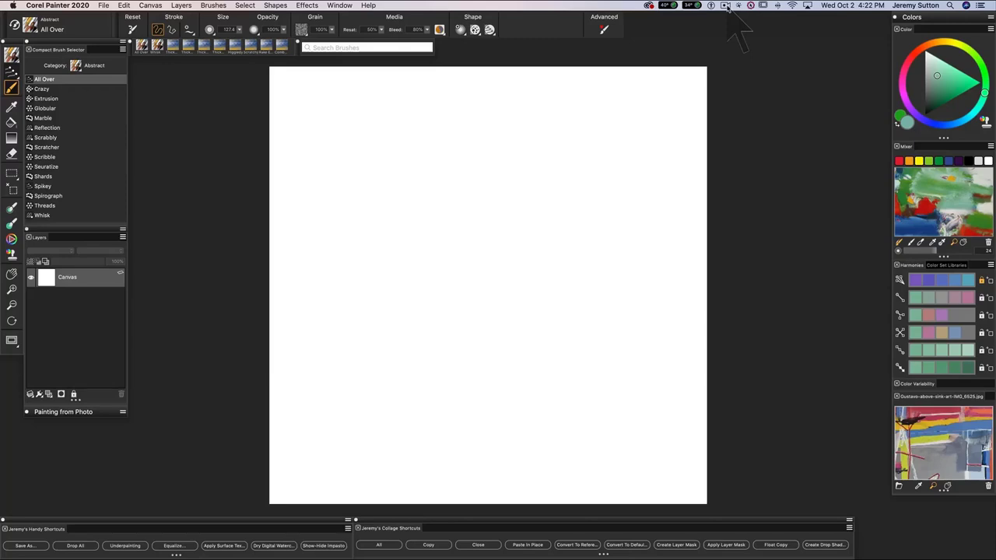
- Check the canvas size reads 36 × 36 inches without resizing, then set an orange painting colour
scroll(109, 187, up, 1)
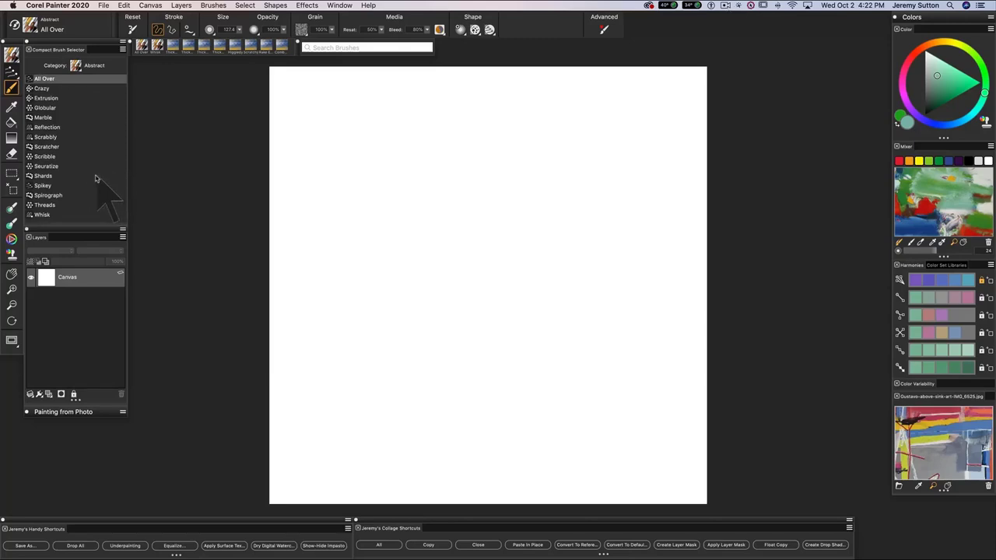
scroll(88, 171, down, 1)
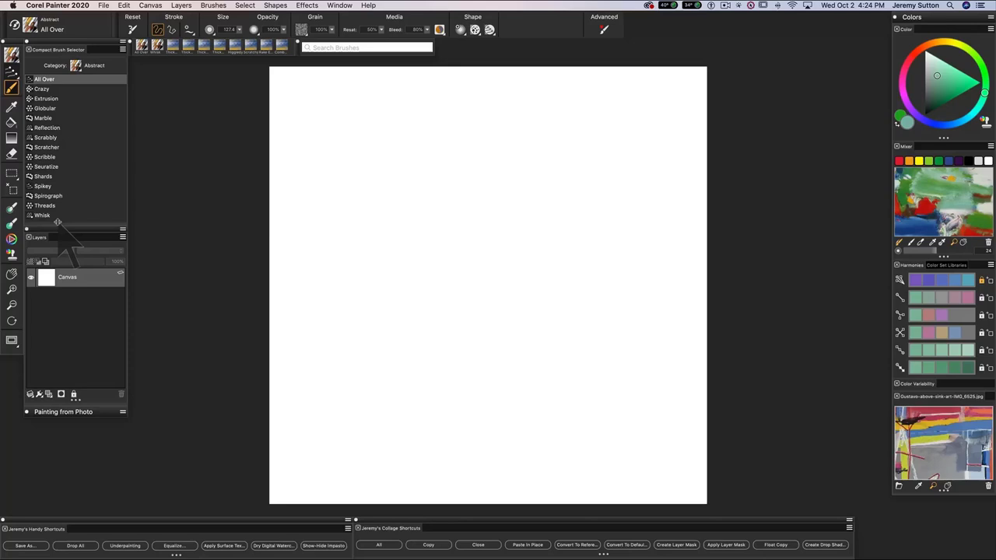
click(150, 6)
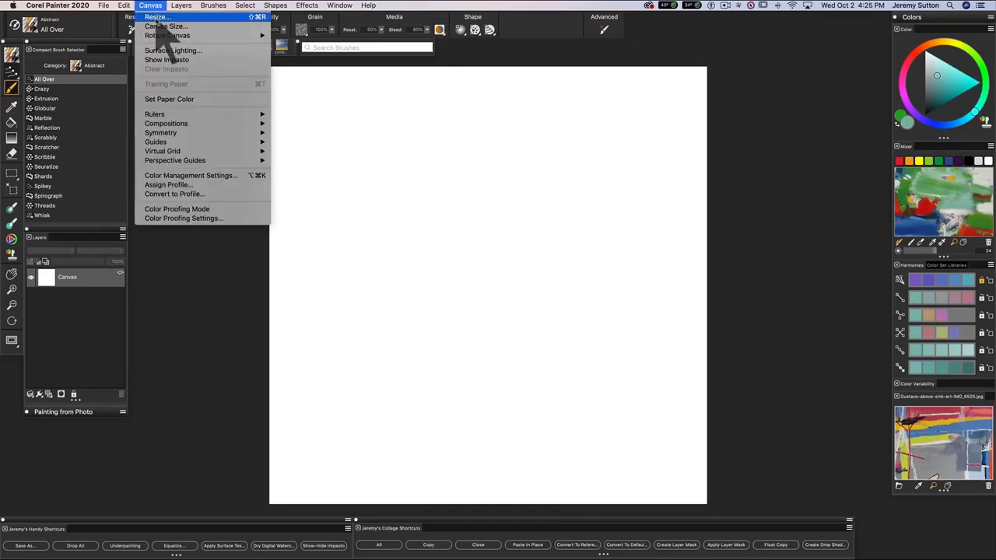
click(158, 35)
click(545, 206)
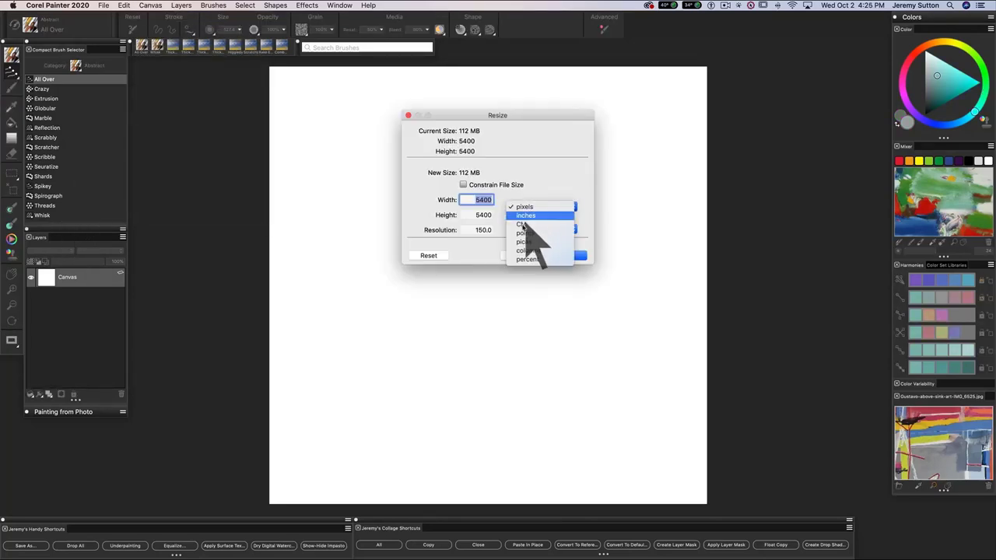
click(541, 204)
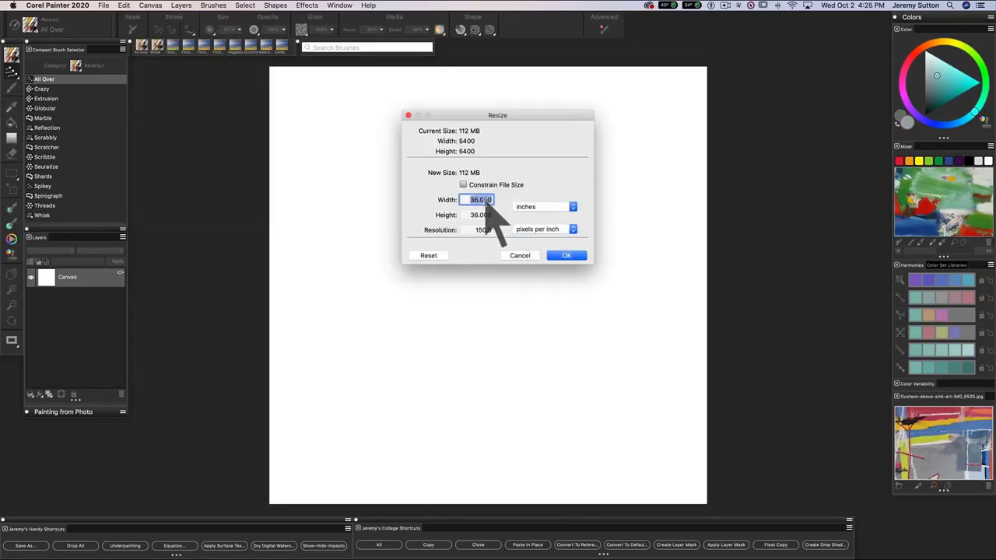
click(520, 255)
mouse_move(941, 88)
mouse_down()
mouse_move(948, 95)
mouse_move(950, 76)
mouse_move(958, 89)
mouse_move(938, 70)
mouse_move(948, 77)
mouse_up()
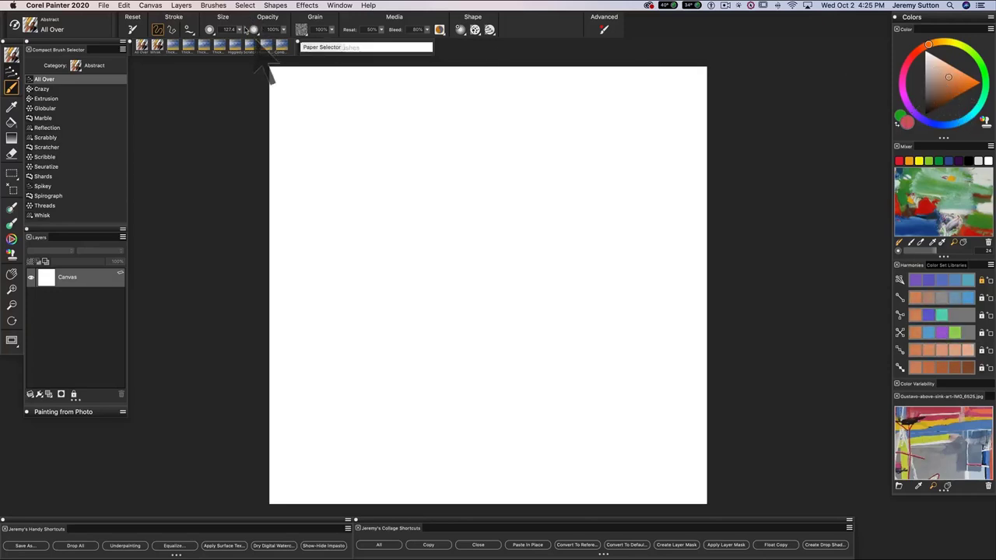
- Use Cmd+F to fill the whole canvas with the current orange at 100% opacity
click(125, 5)
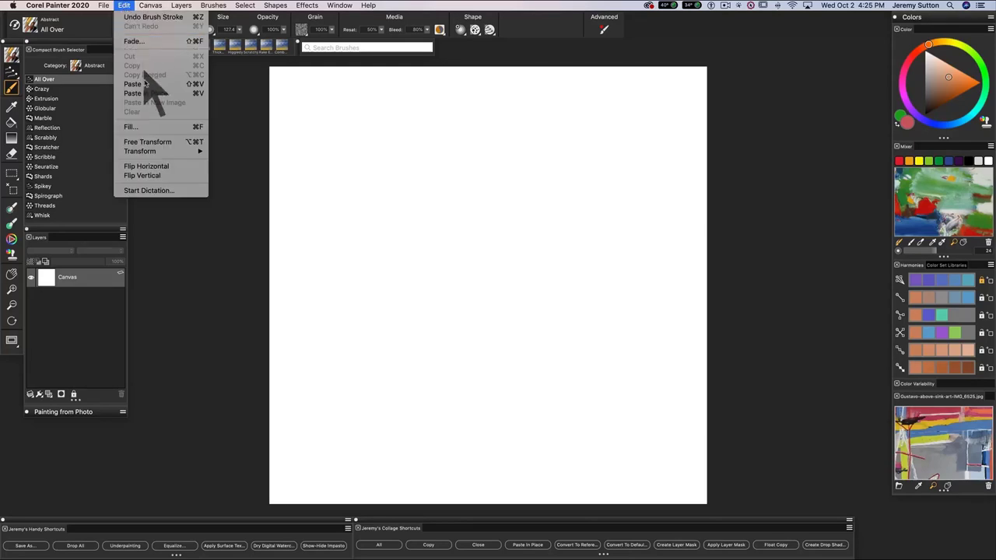
click(288, 123)
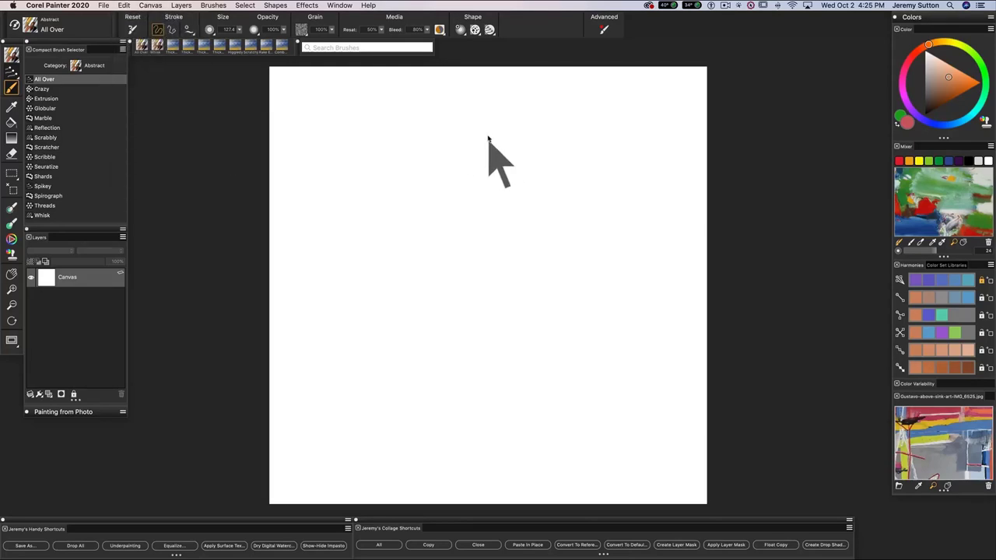
key(super+f)
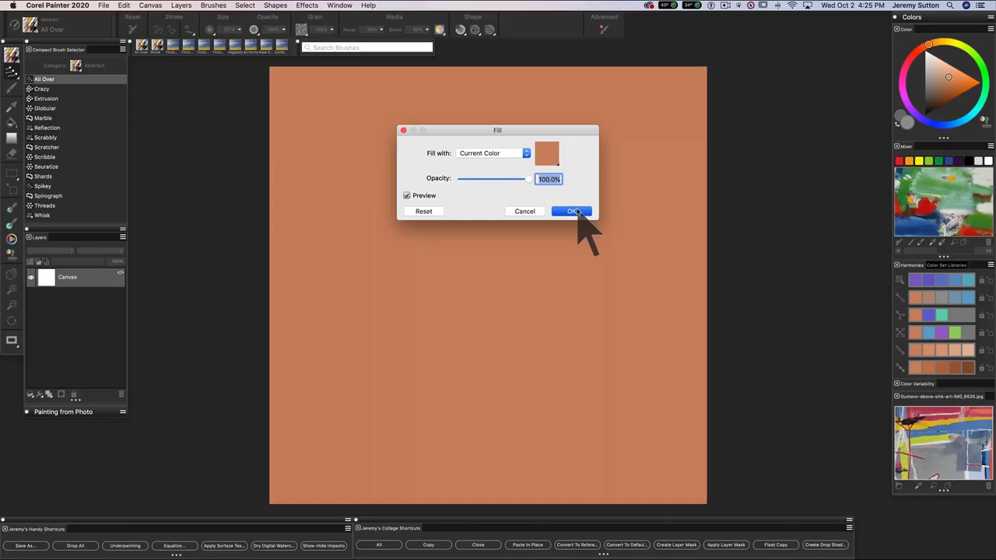
click(572, 211)
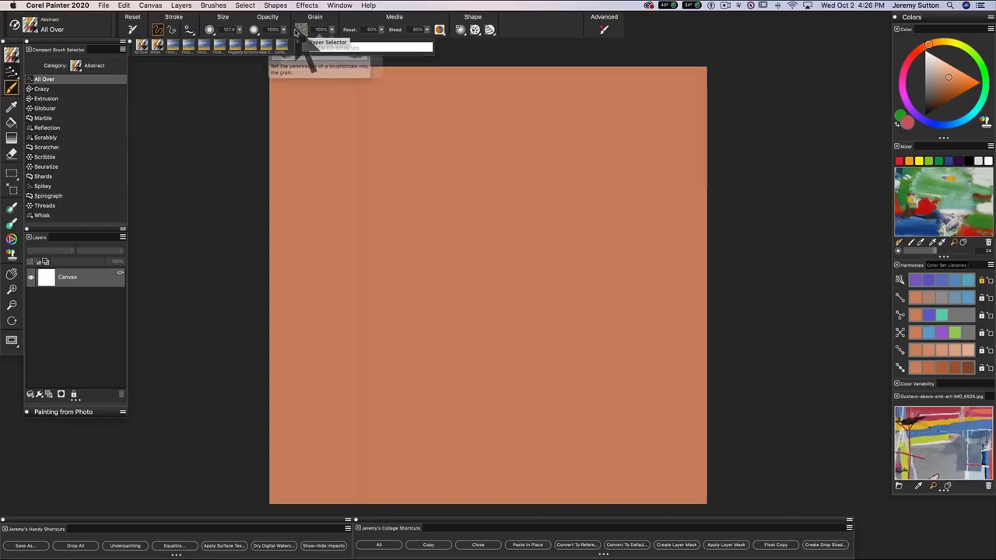
- Show the Papers panel beside the brush list and select the Madness paper texture
click(340, 7)
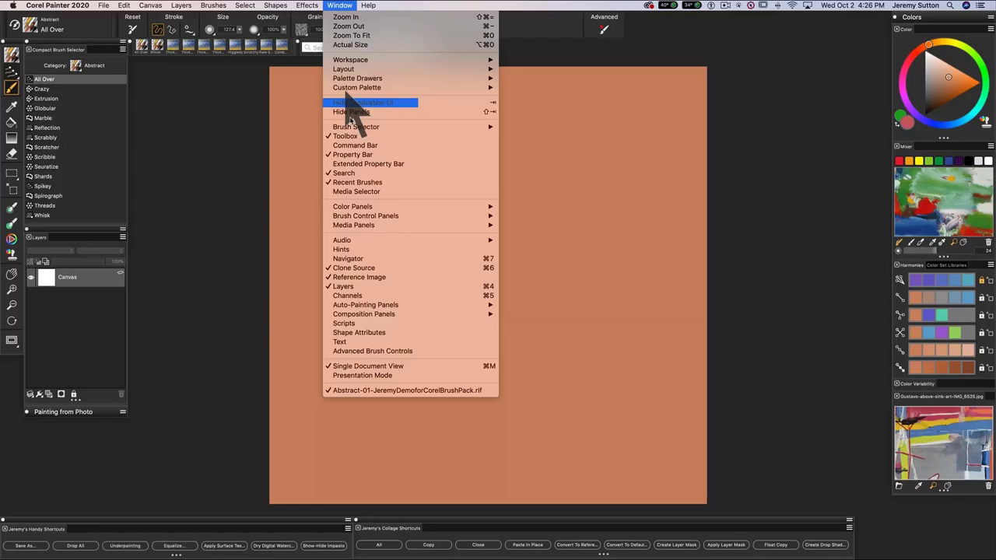
mouse_move(379, 226)
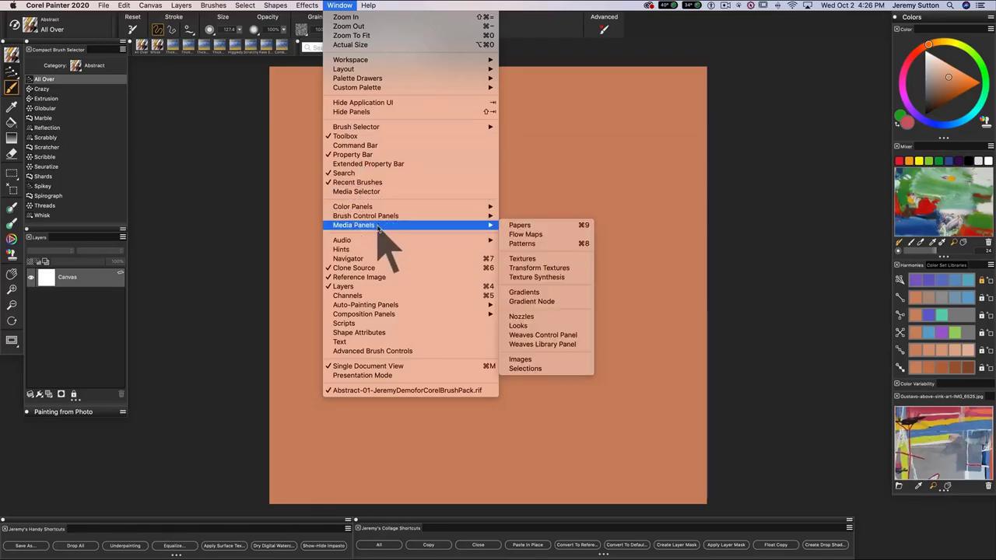
click(548, 225)
mouse_move(547, 91)
mouse_down()
mouse_move(474, 117)
mouse_move(145, 104)
mouse_move(132, 70)
mouse_up()
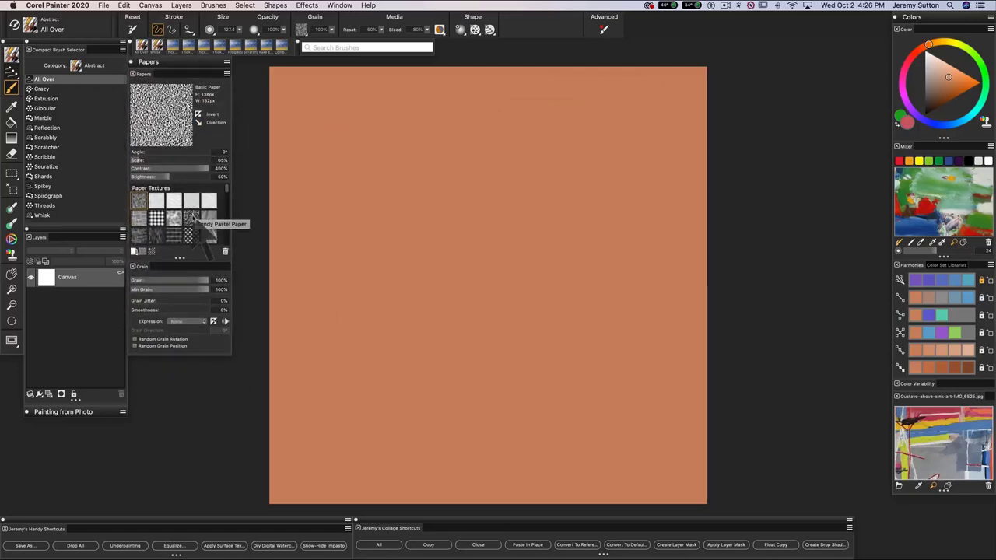
drag(227, 193, 240, 223)
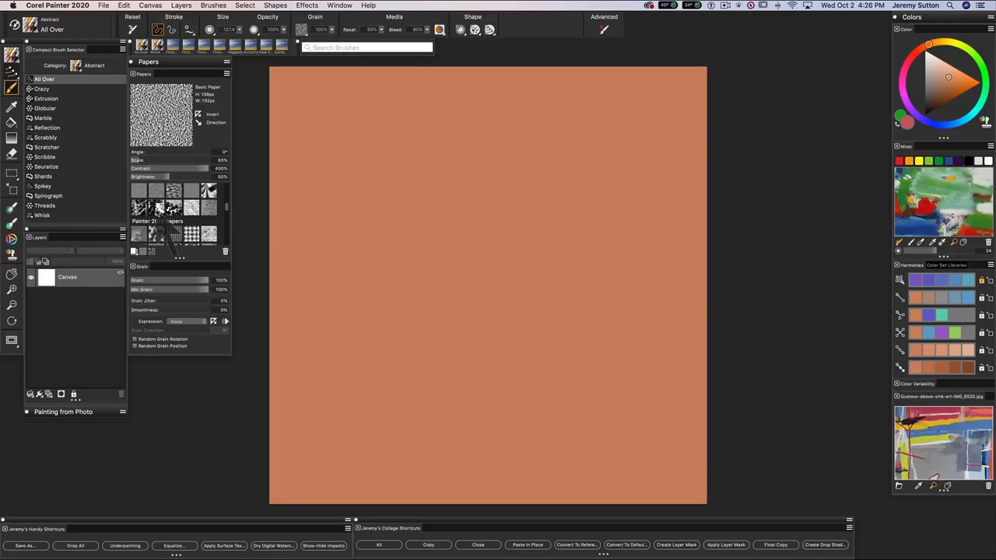
click(156, 208)
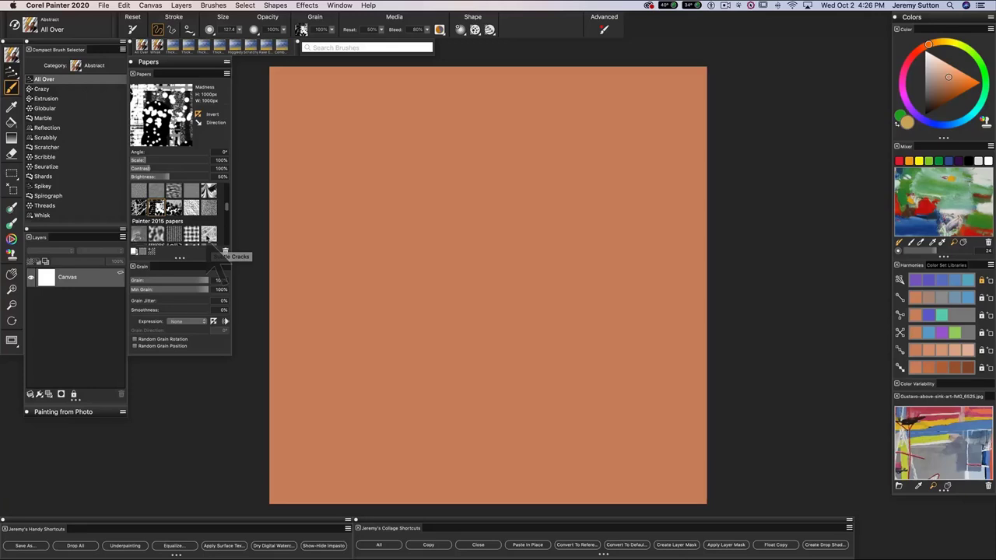
click(309, 6)
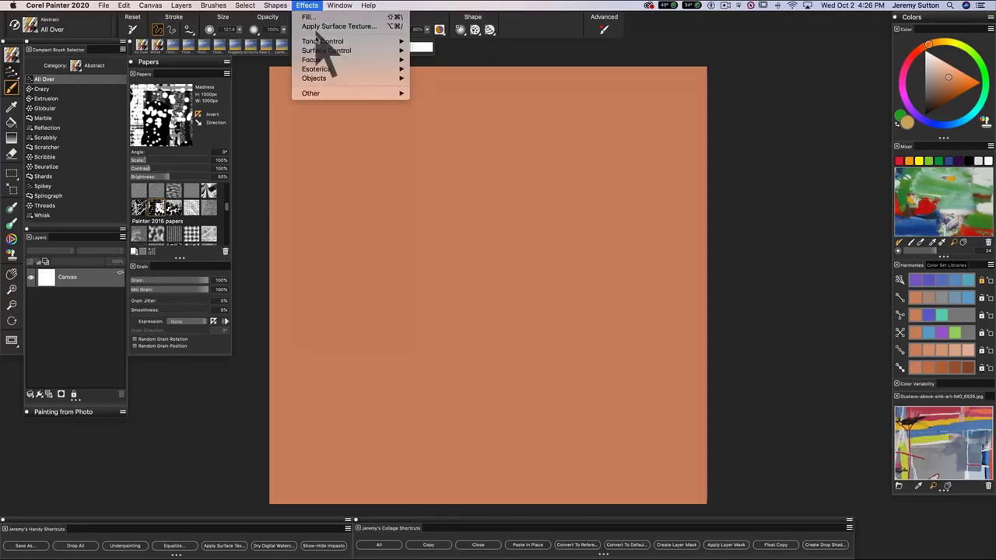
- Apply Surface Texture using the Madness paper at 70% amount to the orange canvas
mouse_move(317, 51)
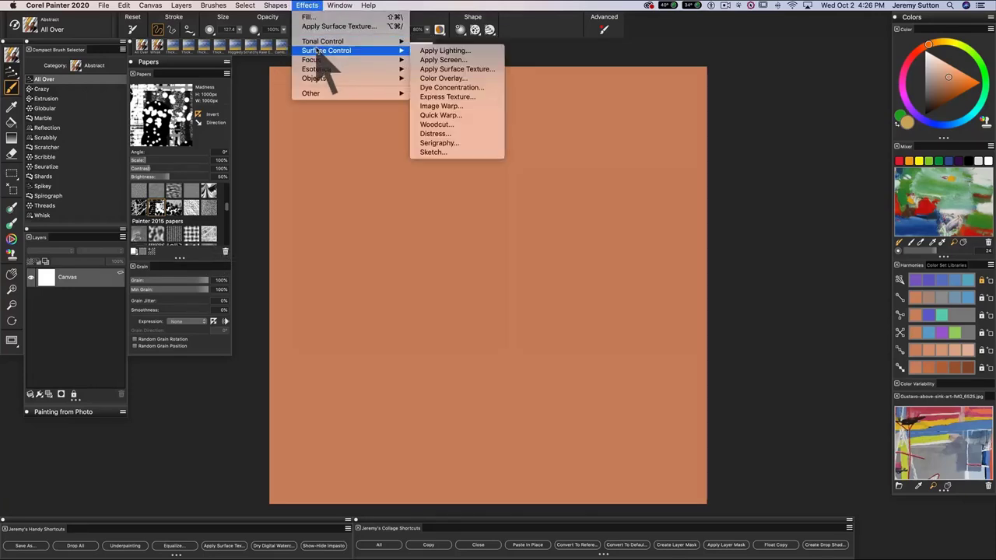
click(493, 69)
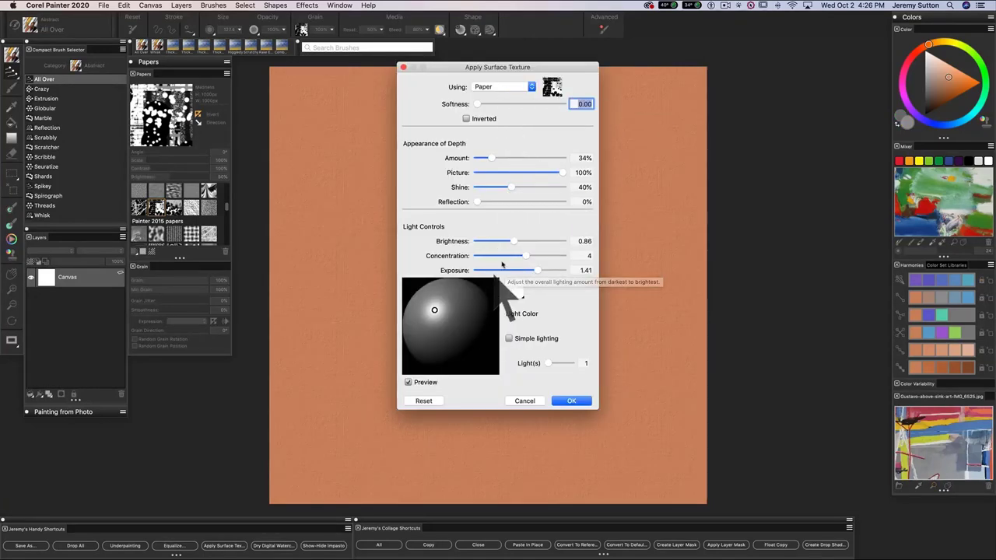
click(507, 159)
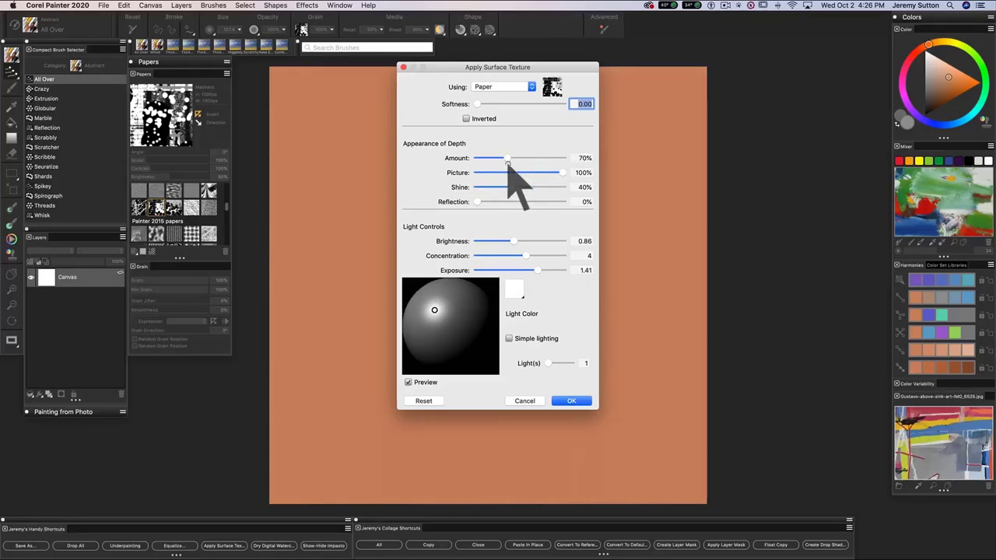
click(572, 400)
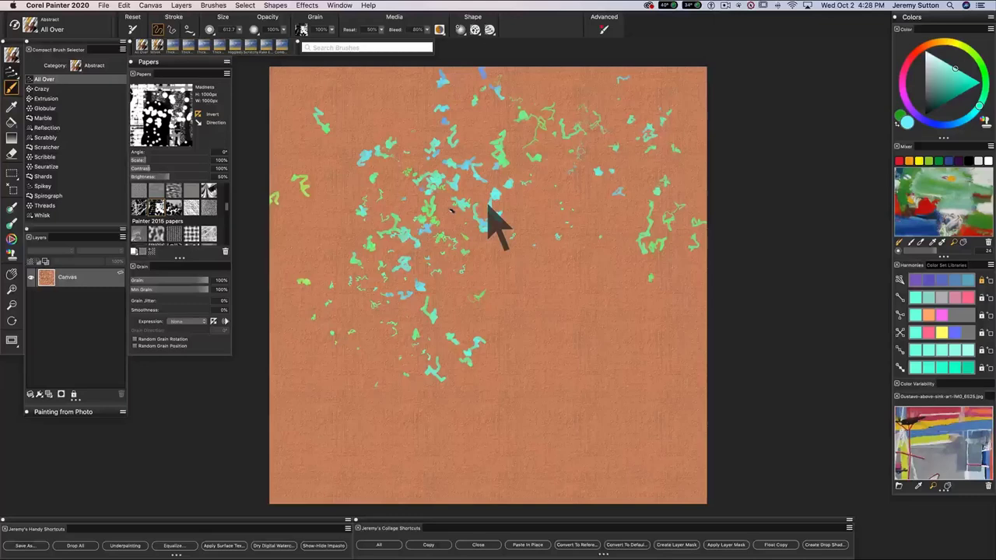
- Paint scattered blue-green dabs, then switch abstract brush and set its size to about 398
mouse_move(340, 364)
mouse_down()
mouse_move(291, 384)
mouse_move(317, 387)
mouse_move(346, 445)
mouse_move(400, 398)
mouse_move(473, 403)
mouse_move(389, 381)
mouse_up()
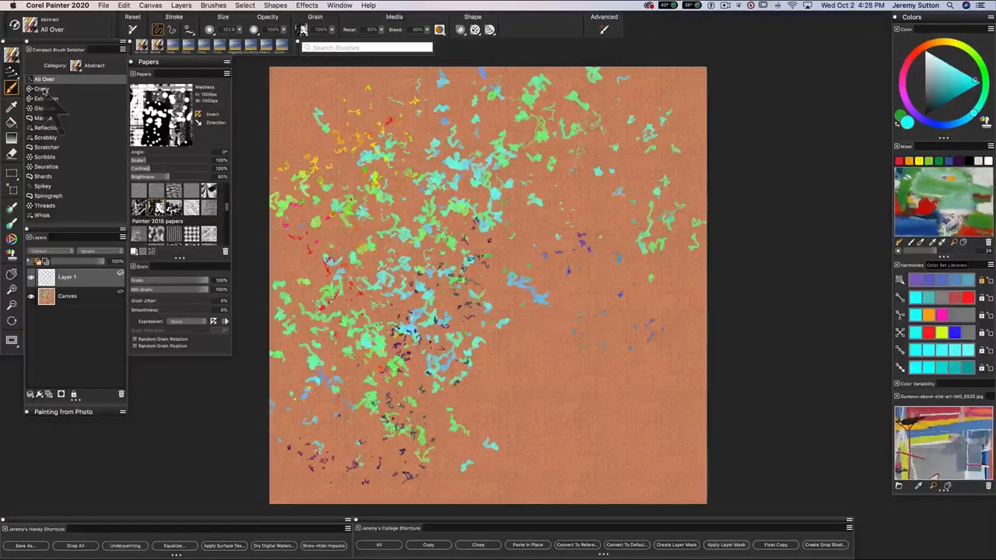
click(41, 88)
drag(399, 183, 417, 234)
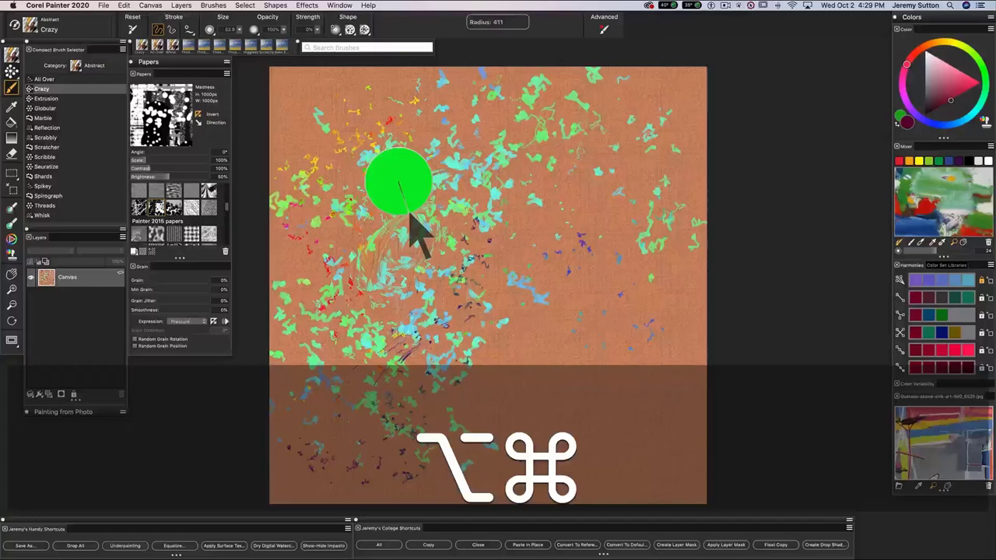
drag(416, 233, 415, 231)
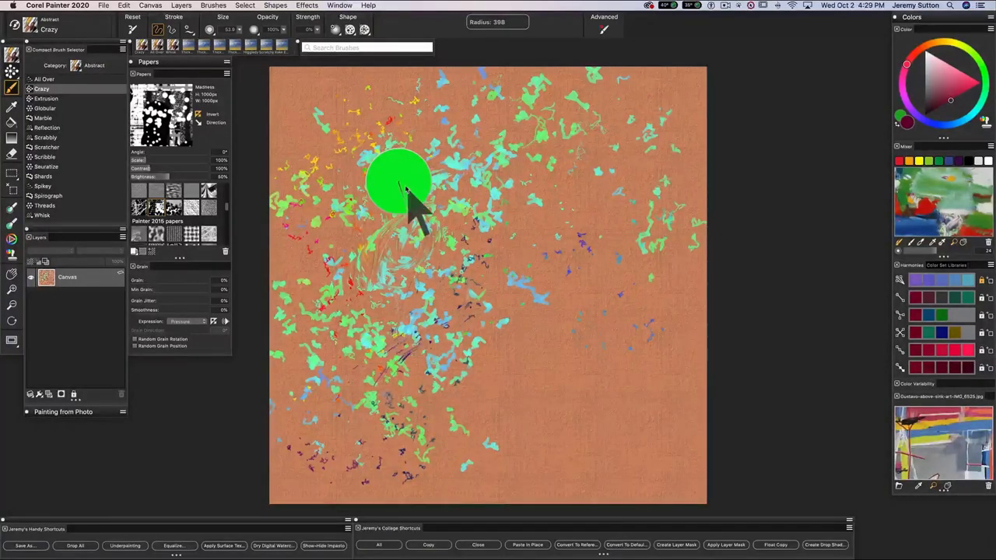
mouse_move(407, 188)
mouse_down()
mouse_move(334, 195)
mouse_move(367, 177)
mouse_up()
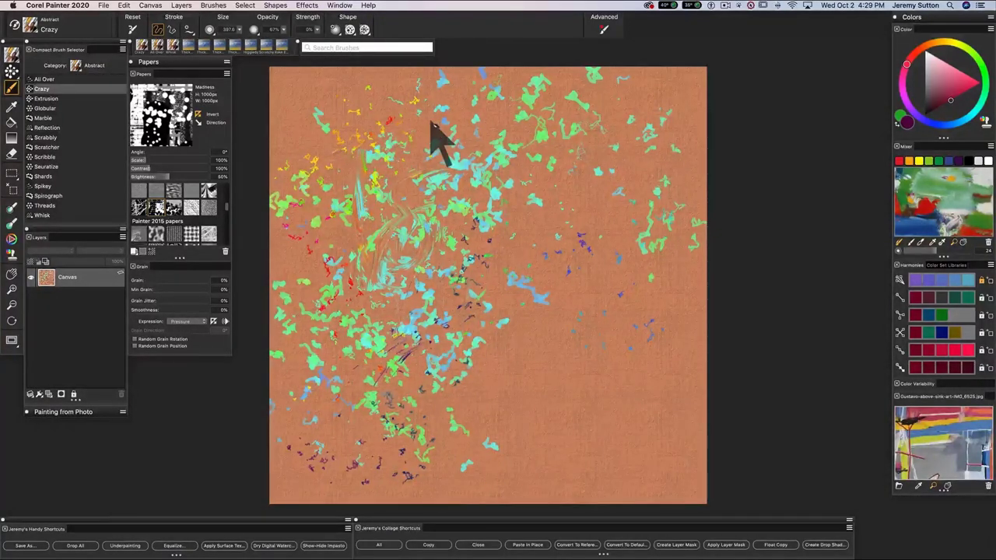
- Paint curly orange, yellow and light-blue Extrusion strokes across the upper and lower canvas
drag(432, 123, 402, 151)
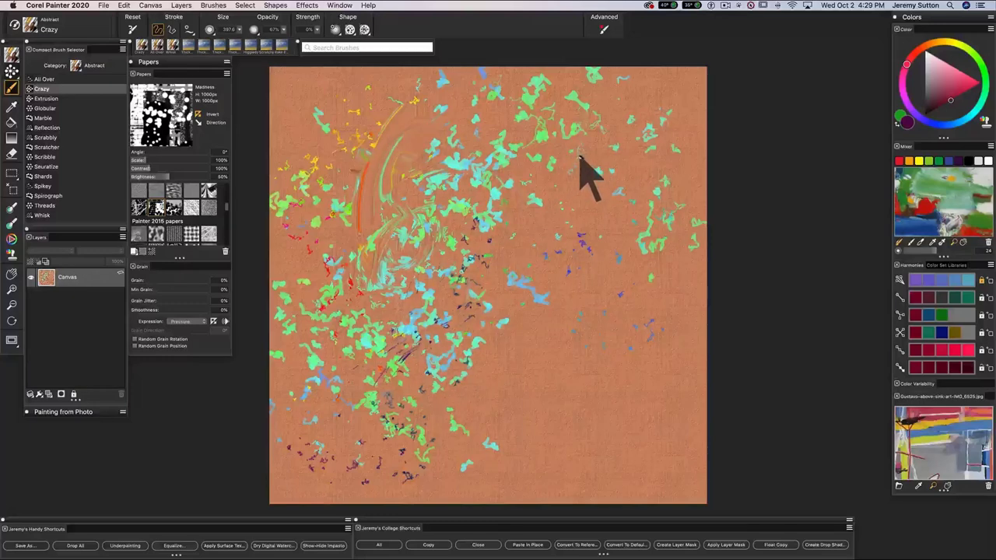
mouse_move(611, 179)
mouse_down()
mouse_move(587, 157)
mouse_move(583, 138)
mouse_move(603, 122)
mouse_up()
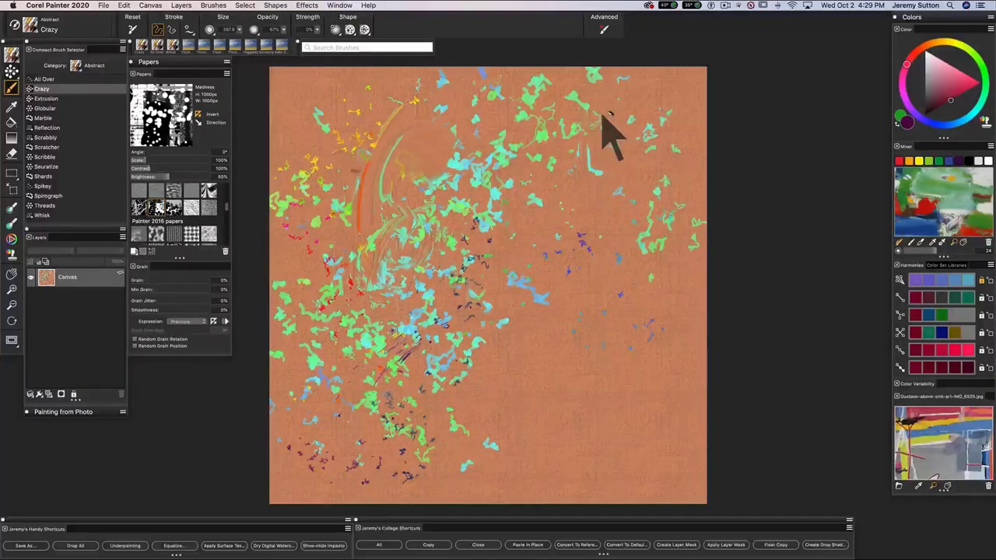
mouse_move(628, 84)
mouse_down()
mouse_move(597, 80)
mouse_move(564, 109)
mouse_move(535, 109)
mouse_move(546, 57)
mouse_move(571, 119)
mouse_up()
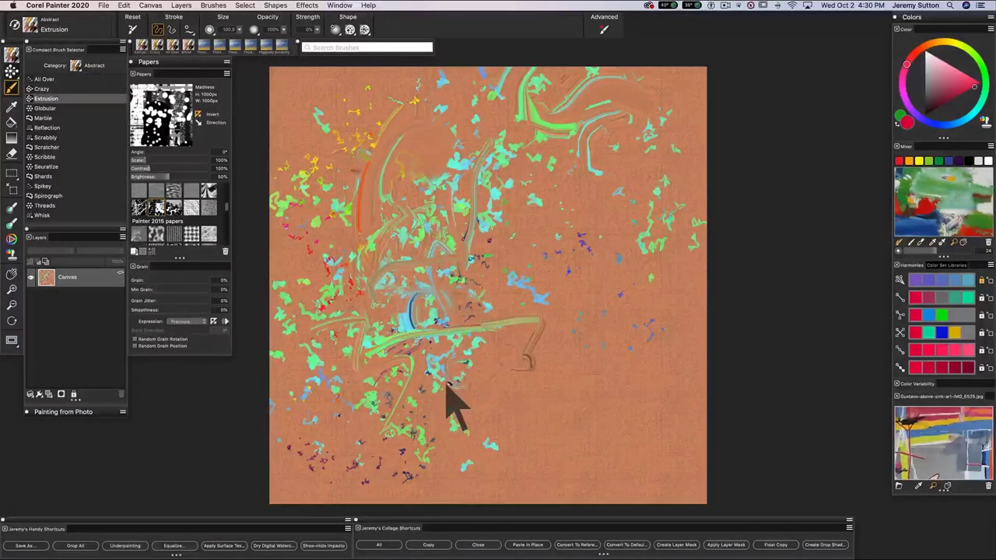
drag(448, 390, 473, 337)
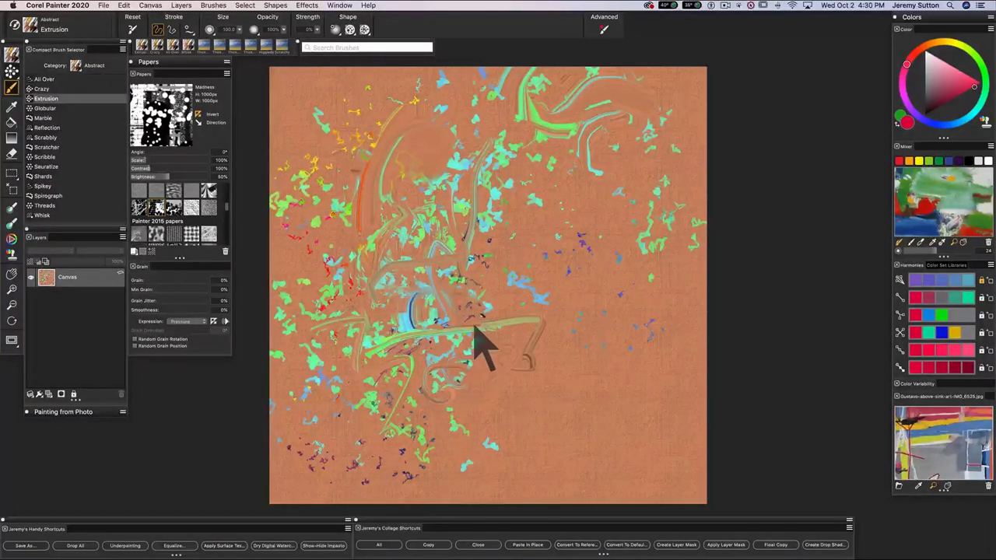
drag(480, 274, 486, 199)
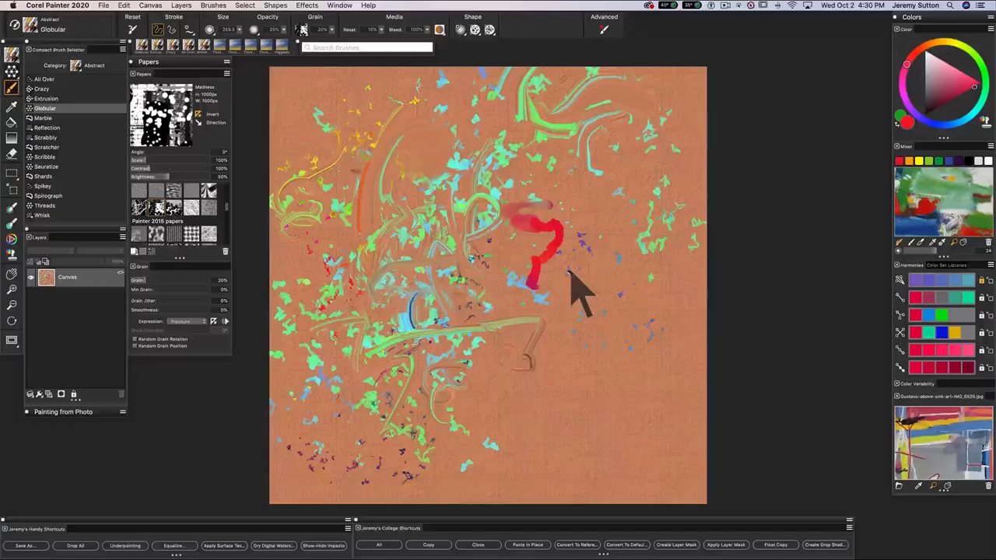
- Enlarge the Globular brush and paint a thick pink loop and a sweeping green loop
mouse_move(442, 260)
mouse_down()
mouse_move(478, 265)
mouse_move(498, 284)
mouse_up()
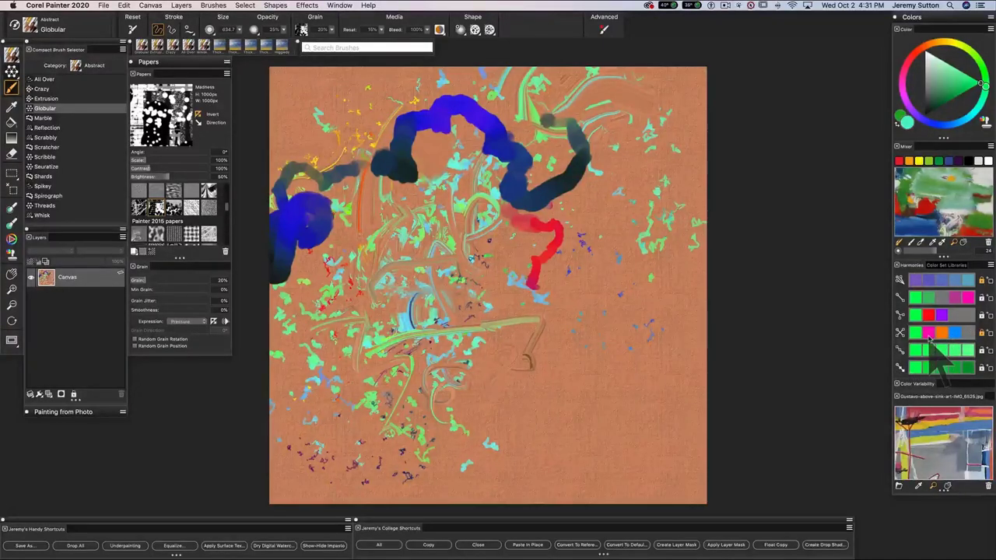
click(929, 333)
mouse_move(467, 206)
mouse_down()
mouse_move(554, 175)
mouse_move(582, 183)
mouse_move(633, 145)
mouse_up()
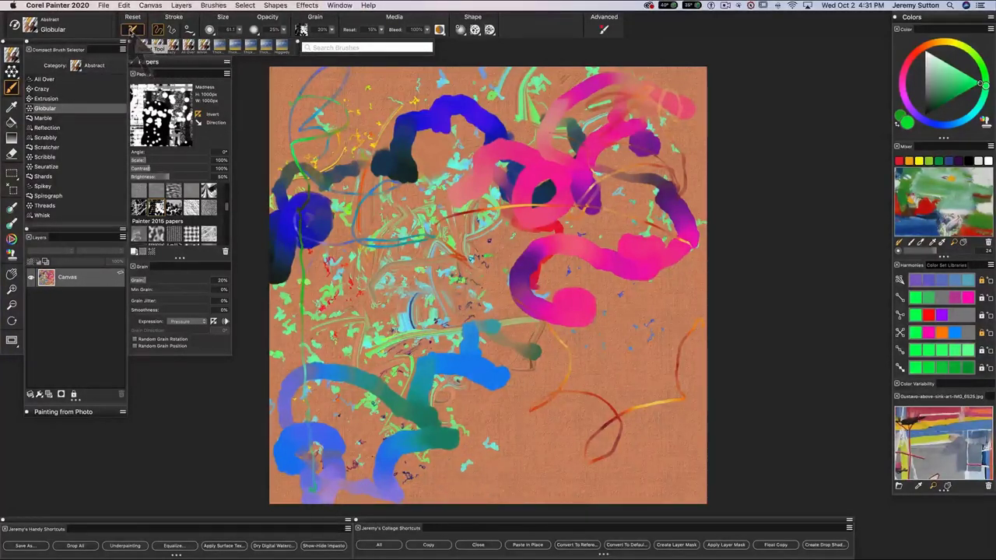
mouse_move(622, 167)
mouse_down()
mouse_move(570, 180)
mouse_move(575, 250)
mouse_move(523, 263)
mouse_move(467, 326)
mouse_move(479, 289)
mouse_move(379, 313)
mouse_move(386, 498)
mouse_move(411, 451)
mouse_move(416, 464)
mouse_move(472, 424)
mouse_move(506, 440)
mouse_up()
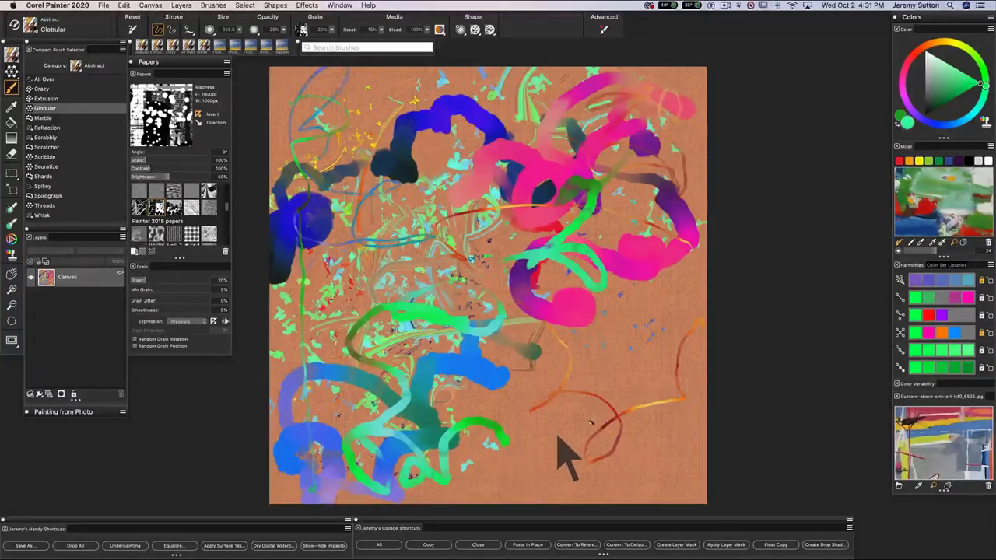
click(918, 384)
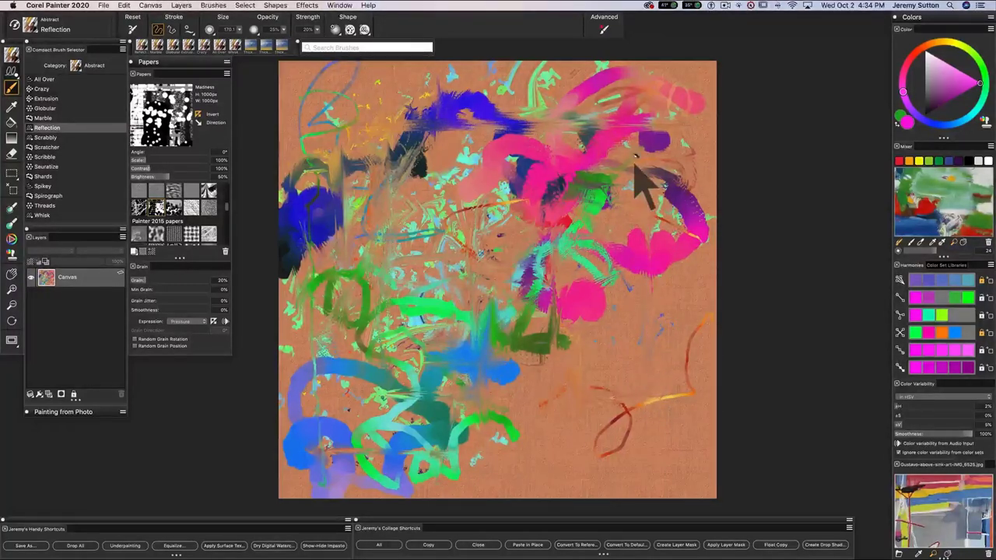
- Streak and smear the pink shapes, then pick dark brown and scribble loops over the left-centre
drag(632, 162, 621, 273)
mouse_move(598, 326)
mouse_down()
mouse_move(582, 283)
mouse_move(582, 370)
mouse_move(577, 231)
mouse_up()
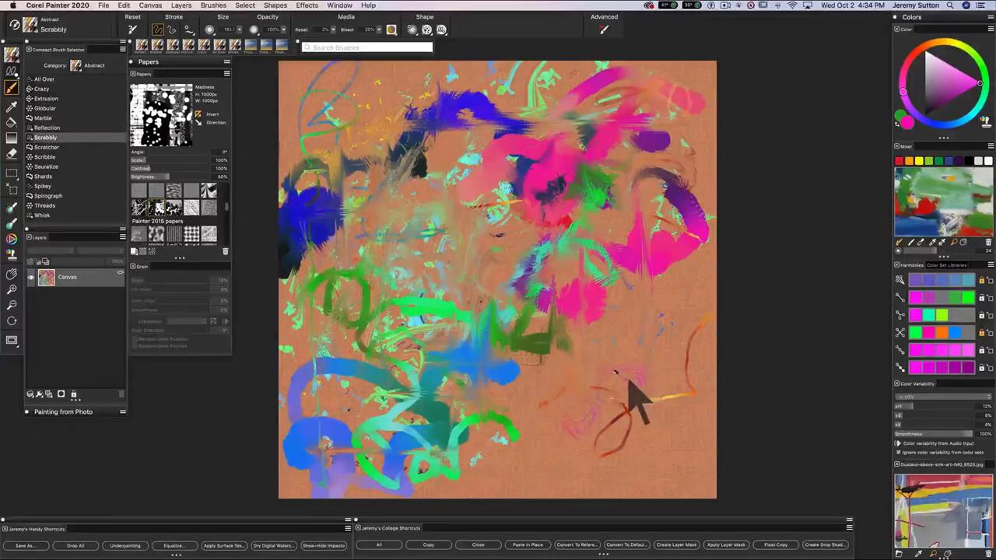
mouse_move(638, 396)
mouse_down()
mouse_move(600, 356)
mouse_move(534, 345)
mouse_move(704, 294)
mouse_up()
click(925, 115)
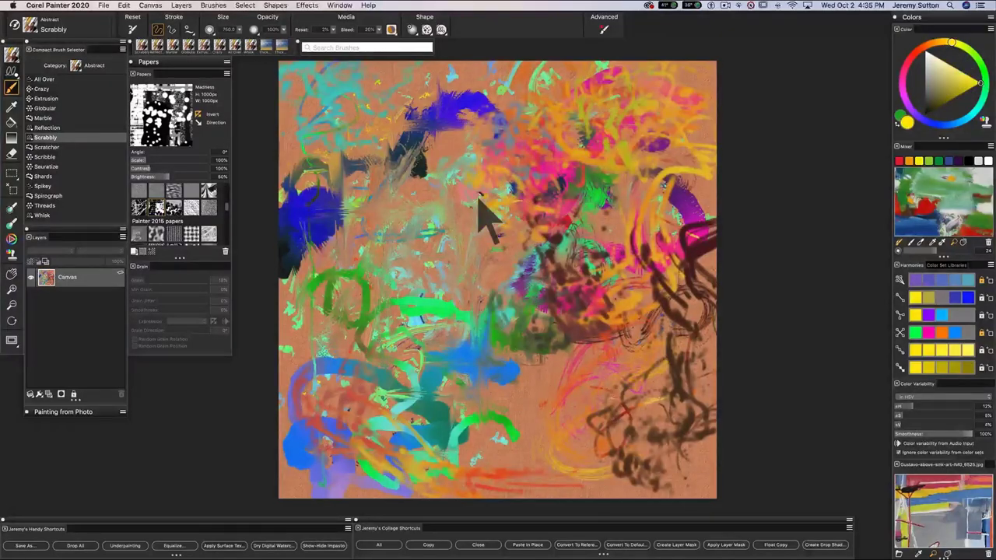
mouse_move(452, 204)
mouse_down()
mouse_move(344, 249)
mouse_move(320, 321)
mouse_move(279, 306)
mouse_move(339, 231)
mouse_move(377, 277)
mouse_move(397, 329)
mouse_move(444, 318)
mouse_up()
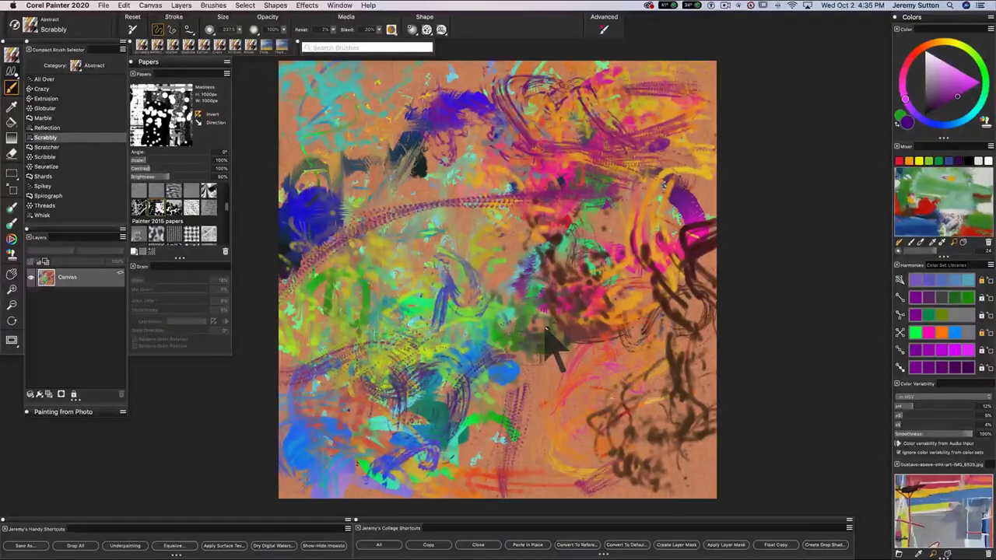
- With Scratcher in orange-yellow, add a tan stroke, swirl the top purple, and scribble yellow at right
click(46, 148)
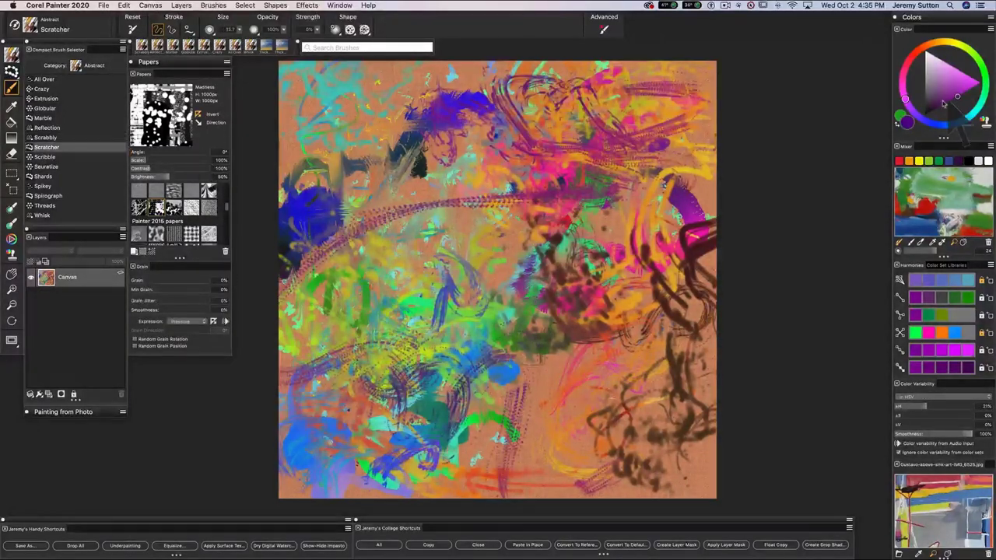
click(948, 46)
mouse_move(412, 223)
mouse_down()
mouse_move(384, 115)
mouse_move(372, 123)
mouse_move(366, 91)
mouse_up()
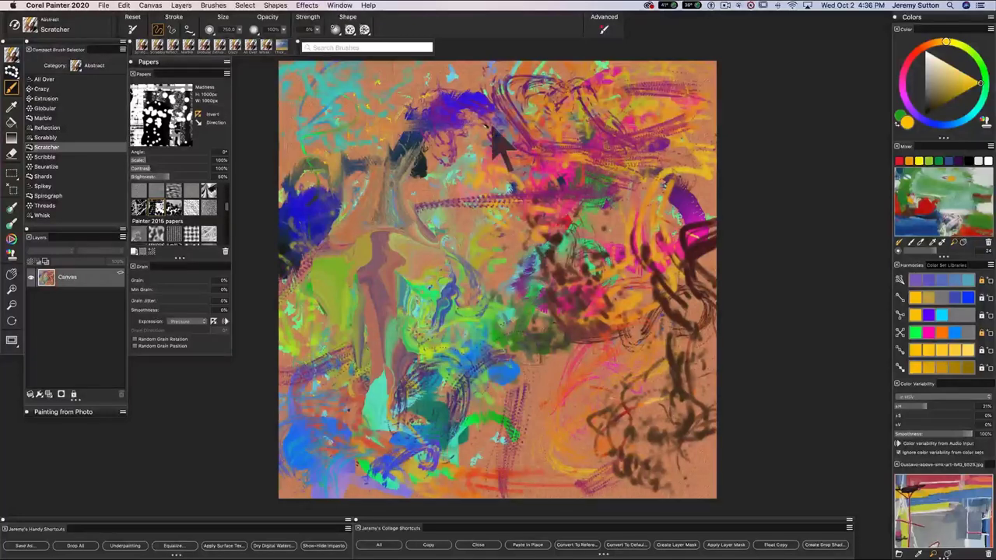
mouse_move(471, 109)
mouse_down()
mouse_move(533, 121)
mouse_move(412, 117)
mouse_move(514, 167)
mouse_move(560, 93)
mouse_up()
mouse_move(513, 117)
mouse_down()
mouse_move(483, 86)
mouse_move(545, 74)
mouse_move(614, 97)
mouse_move(505, 93)
mouse_move(537, 66)
mouse_up()
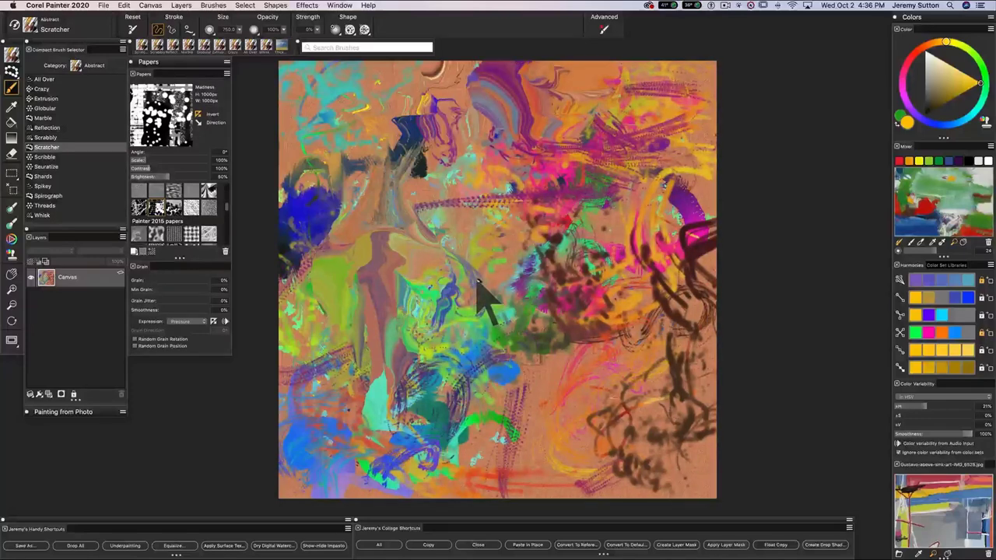
drag(576, 327, 622, 390)
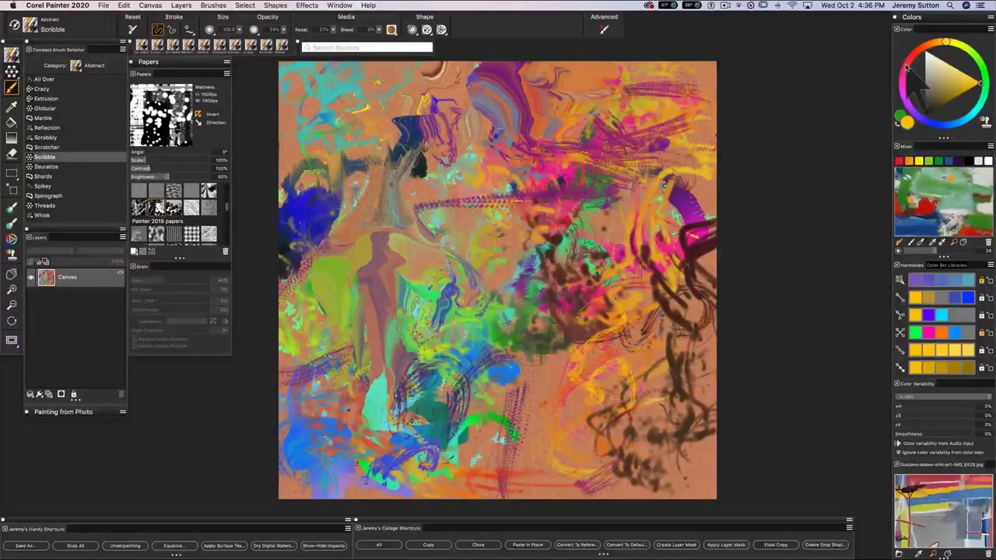
- Scribble black loops over the upper-left, then set a dark magenta painting colour
click(906, 104)
click(925, 115)
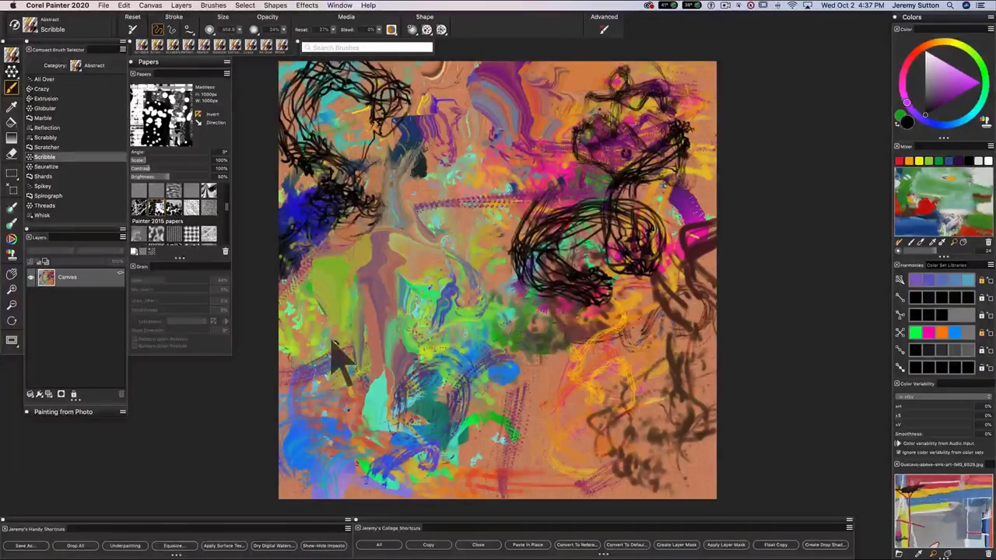
mouse_move(297, 260)
mouse_down()
mouse_move(397, 116)
mouse_move(438, 123)
mouse_move(280, 221)
mouse_move(383, 157)
mouse_up()
click(906, 95)
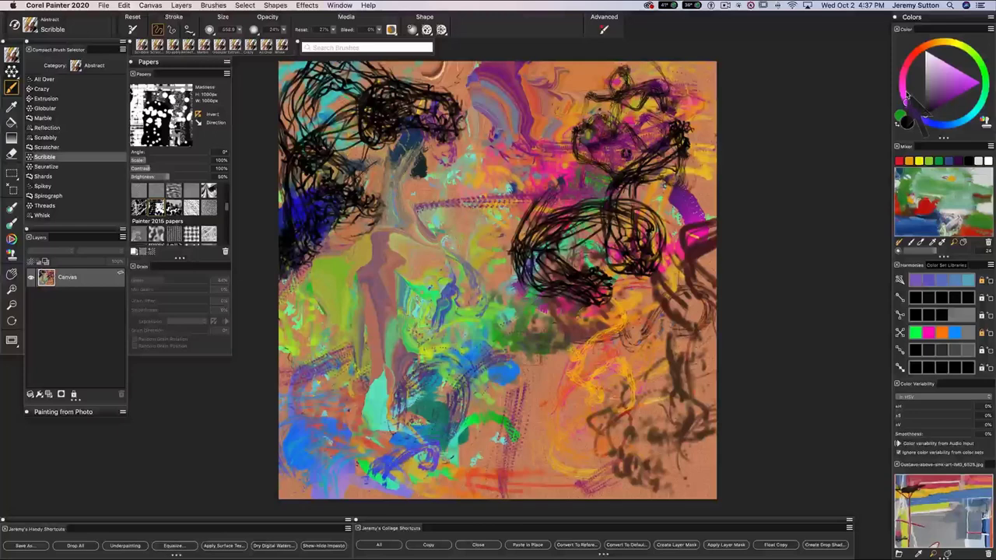
click(951, 100)
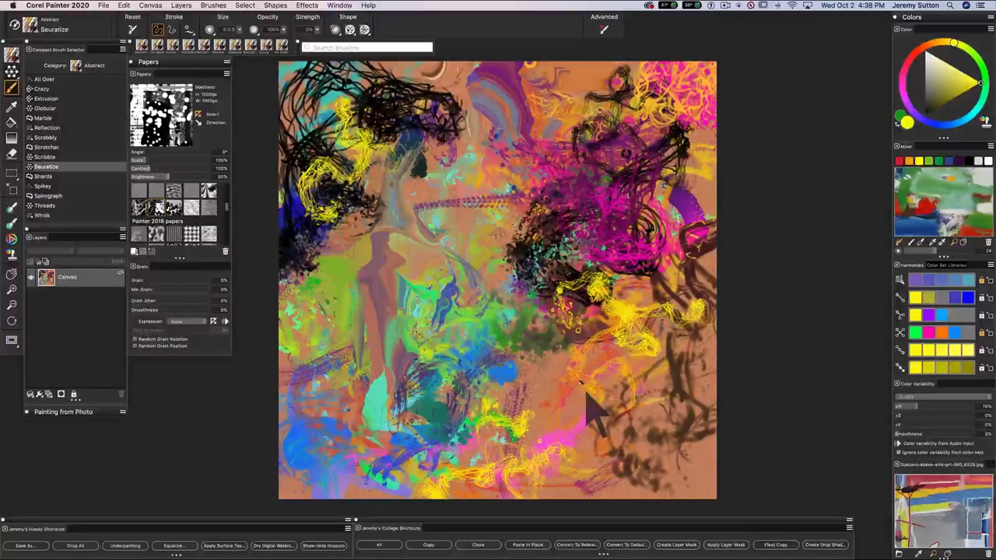
- Dot Seurat marks lower right, add Shards over the magenta area, and paint blue Spikey strokes left
mouse_move(632, 398)
mouse_down()
mouse_move(645, 441)
mouse_move(625, 451)
mouse_move(582, 435)
mouse_move(572, 445)
mouse_move(597, 489)
mouse_move(545, 462)
mouse_up()
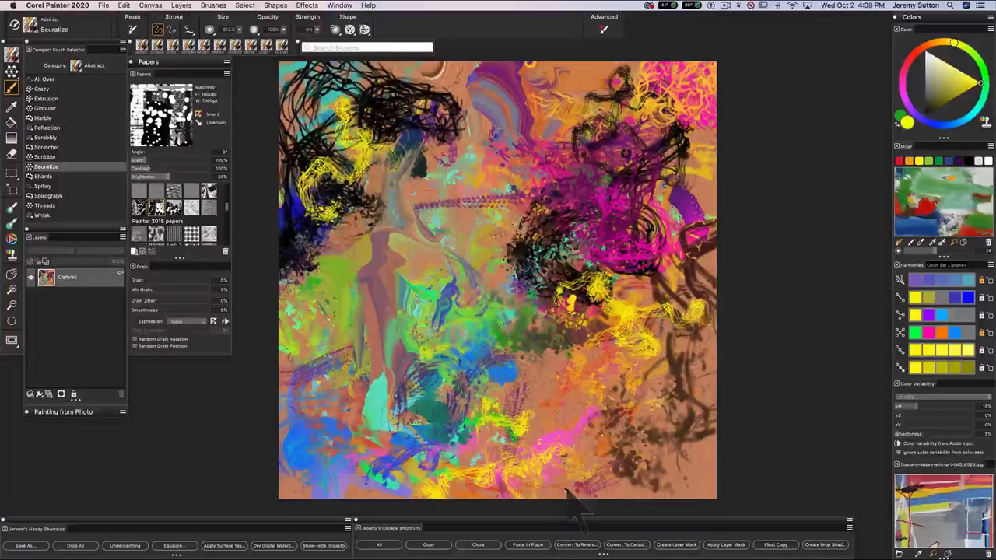
key(Down)
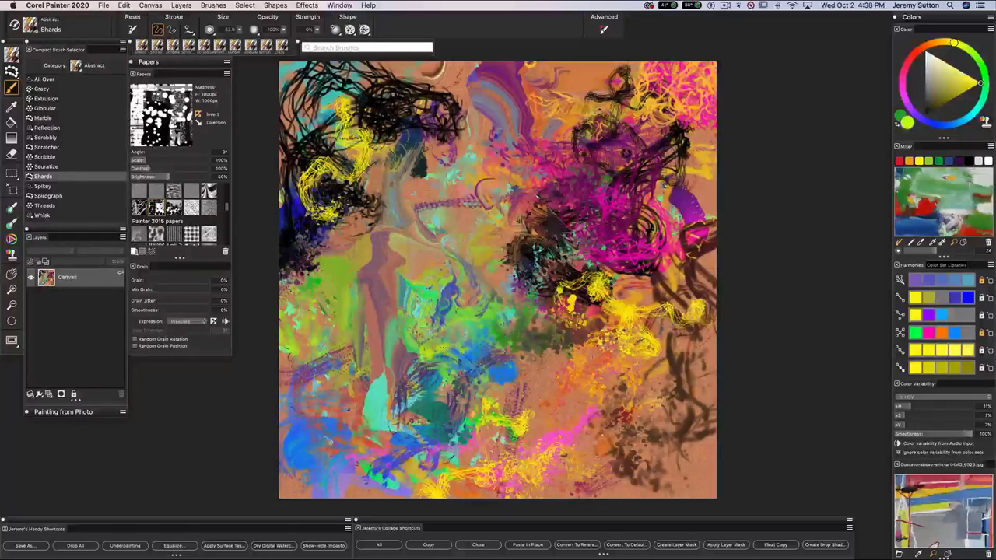
drag(577, 163, 685, 435)
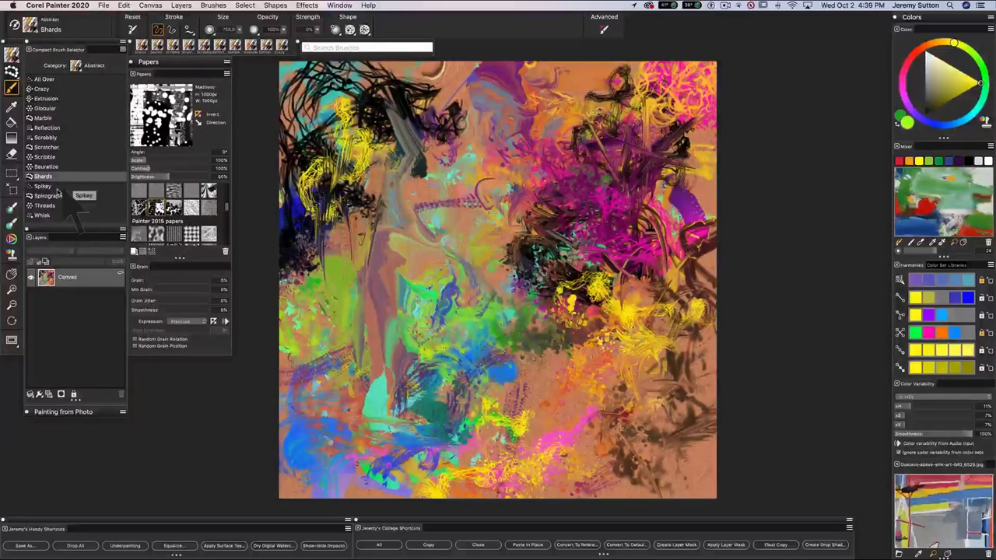
click(46, 187)
drag(284, 475, 365, 405)
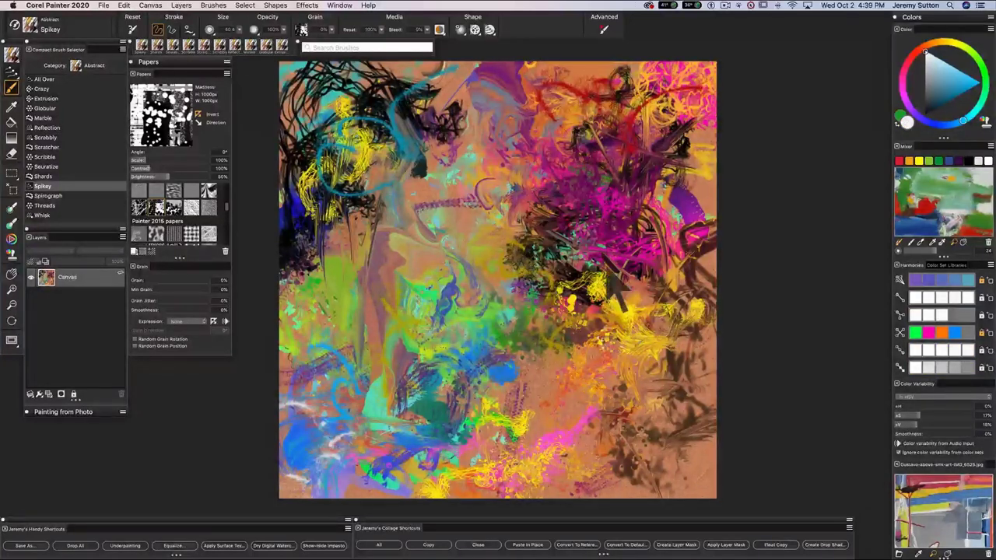
- Select the Spirograph variant, add a new empty layer, and zoom out
click(49, 195)
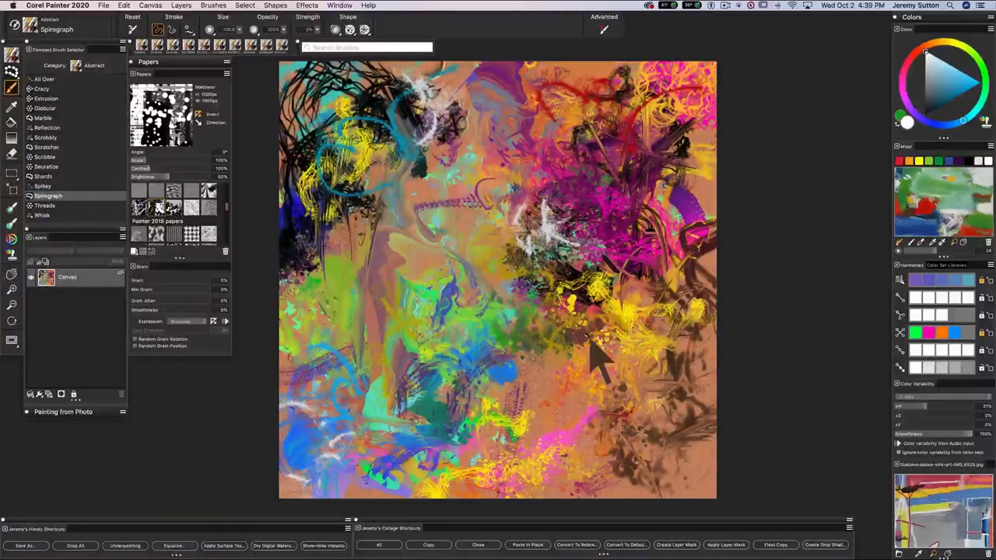
click(49, 394)
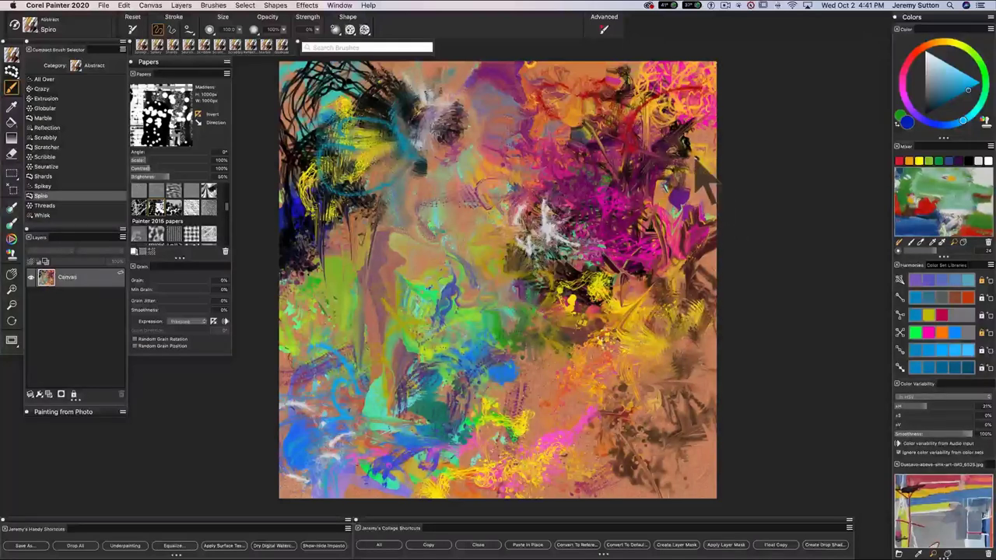
key(super+minus)
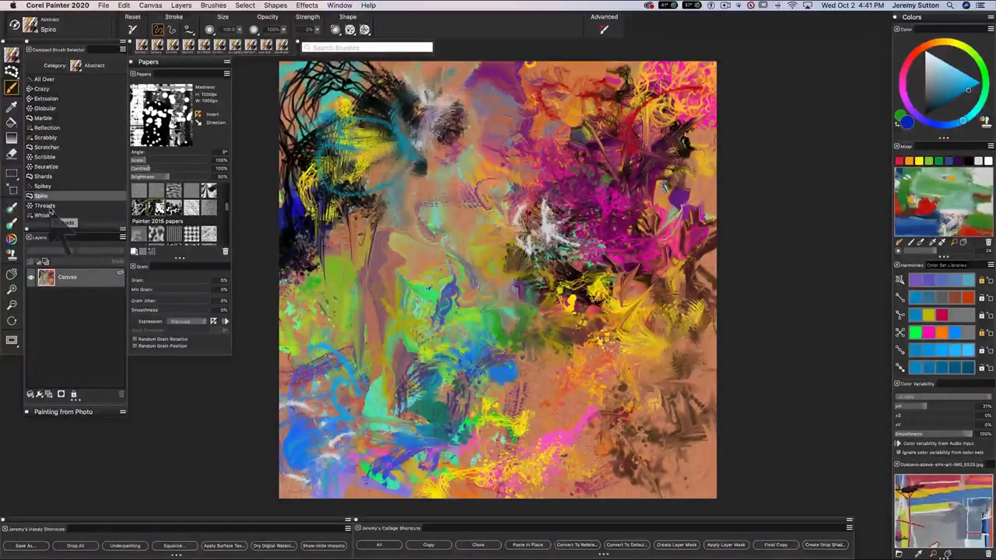
- Switch to Threads, enlarge the brush to about 573, and extend cyan strands into the yellow swirl
click(44, 206)
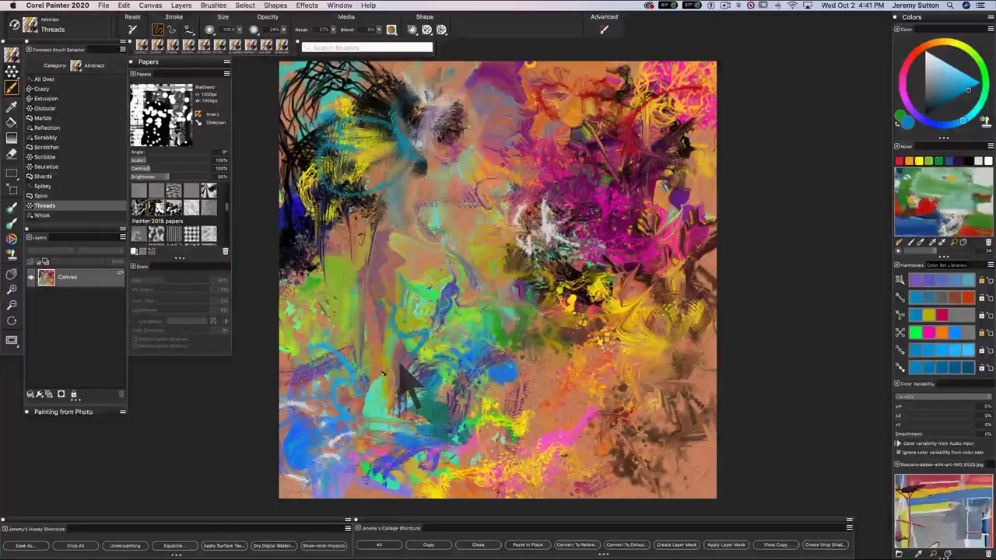
drag(451, 262, 485, 307)
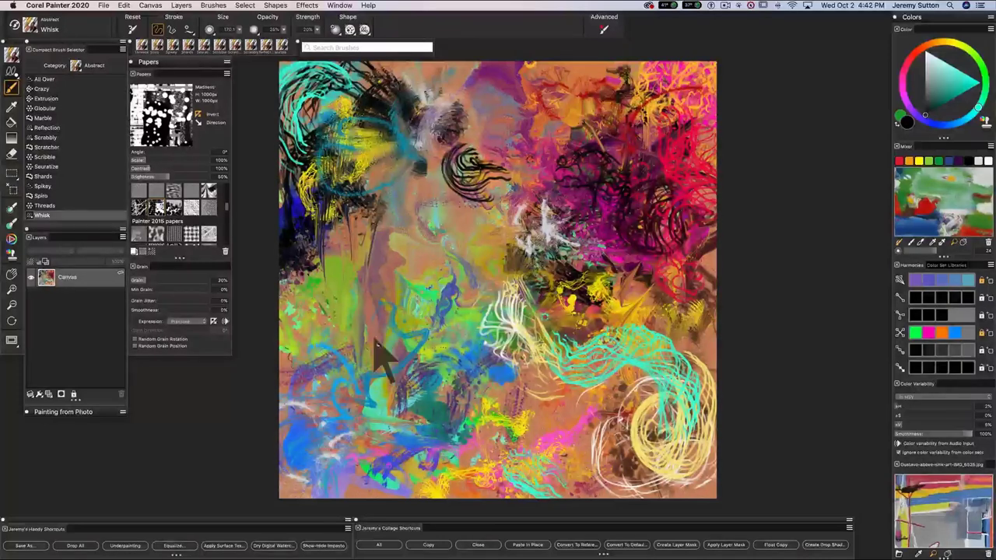
mouse_move(574, 350)
mouse_down()
mouse_move(531, 334)
mouse_move(558, 358)
mouse_move(591, 334)
mouse_move(668, 335)
mouse_move(648, 377)
mouse_move(656, 431)
mouse_up()
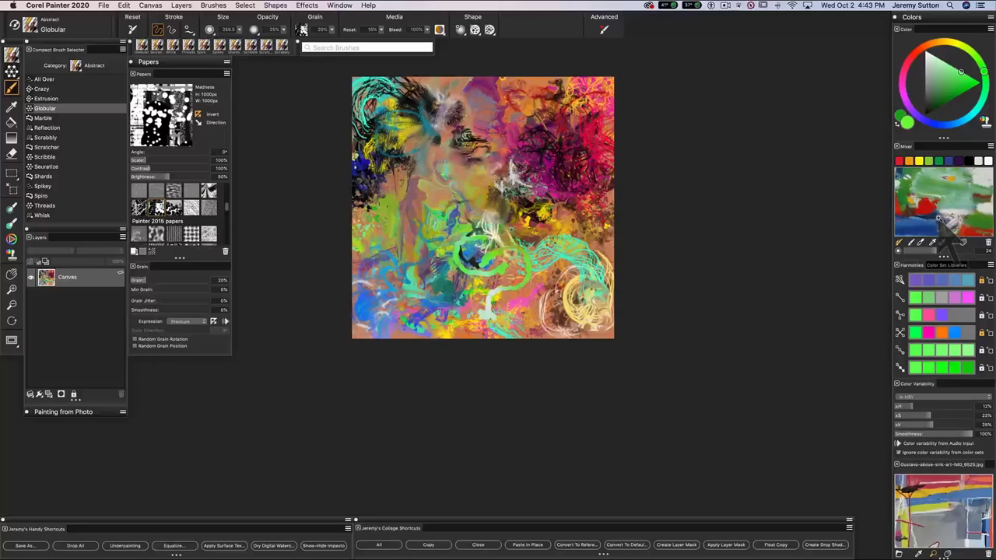
- Paint a dark blue stroke near the centre, then a curved stroke in yellow
alt+click(471, 252)
drag(471, 253, 517, 295)
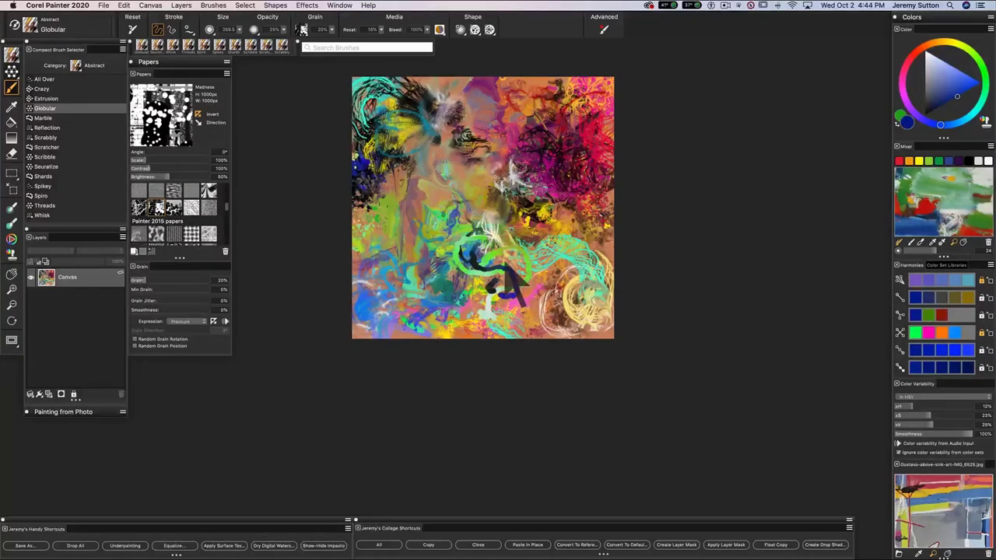
click(951, 42)
click(967, 75)
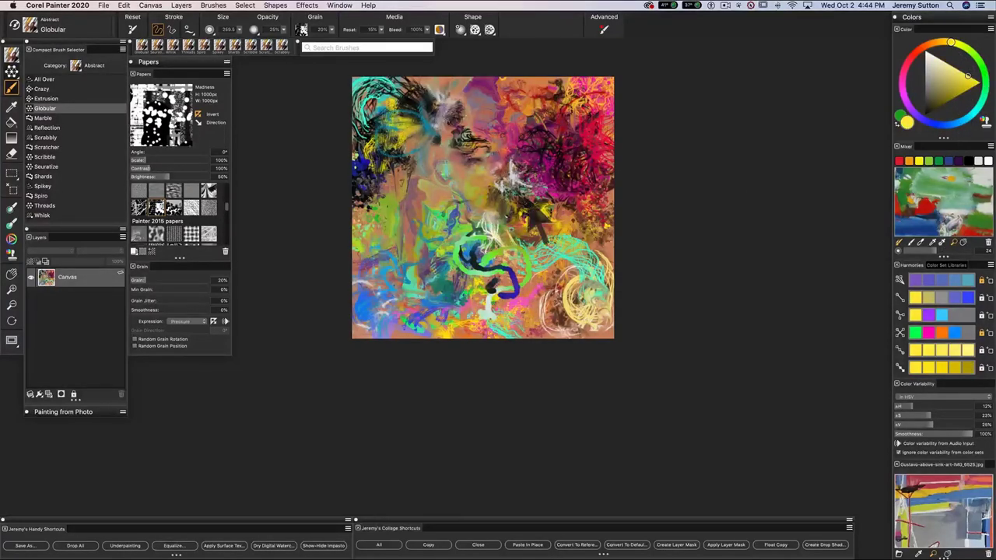
mouse_move(465, 250)
mouse_down()
mouse_move(500, 239)
mouse_move(502, 210)
mouse_up()
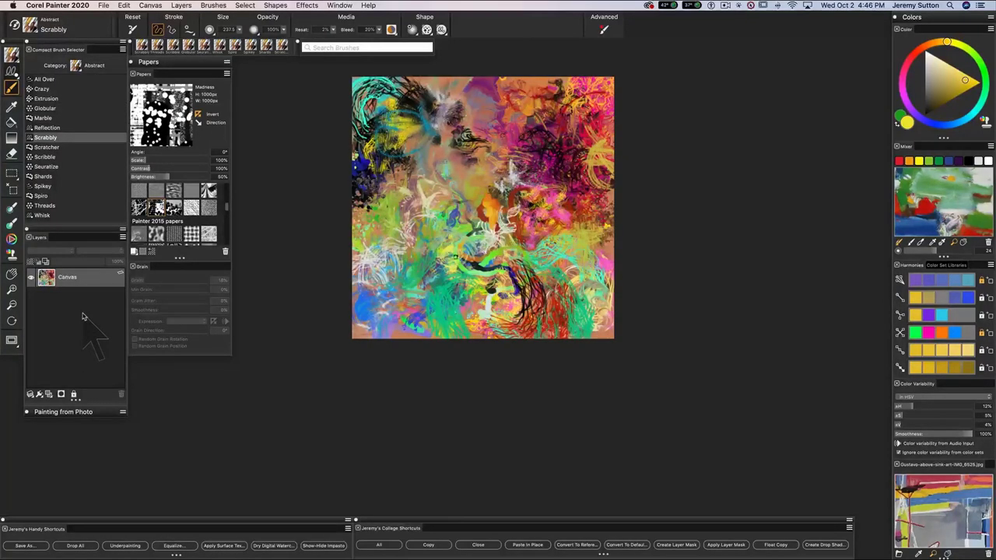
- Copy the whole painting and paste it as a new Layer 1
key(super+a)
key(super+c)
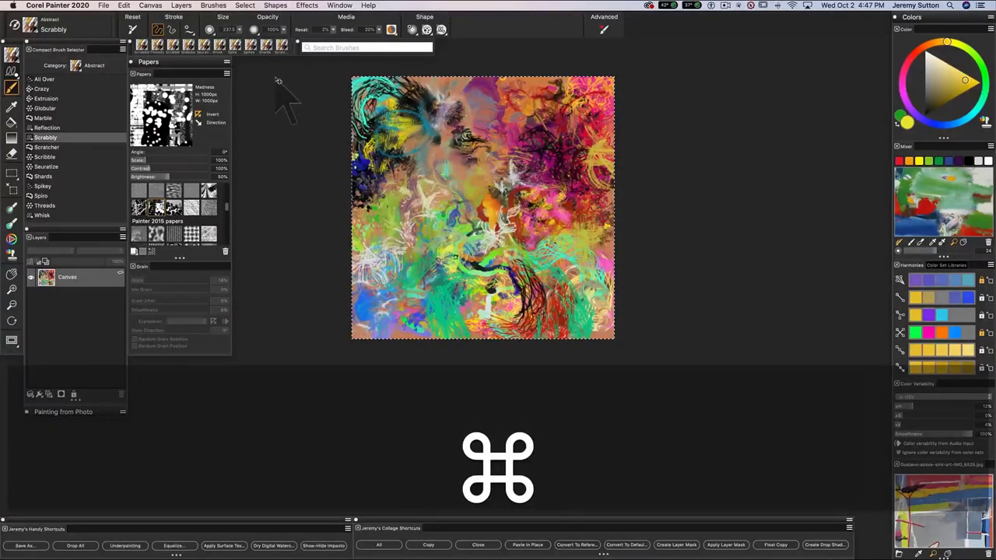
key(super+v)
- Select the Canvas layer and fill it with black
click(78, 294)
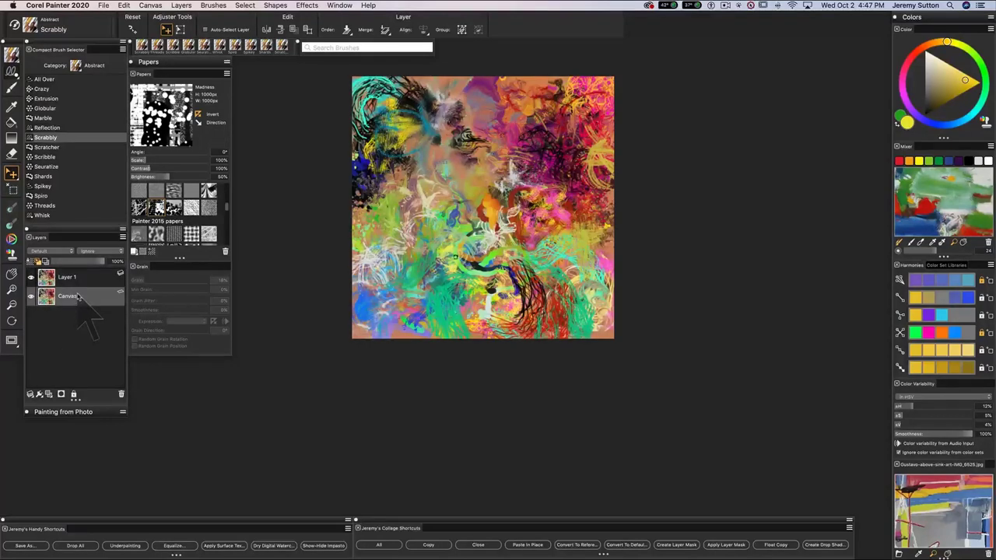
drag(931, 102, 925, 116)
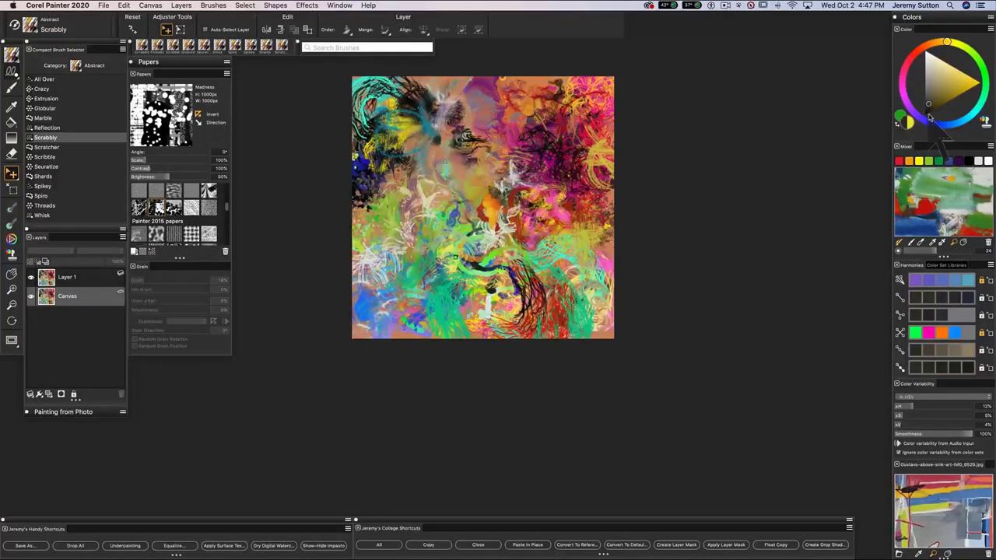
click(149, 5)
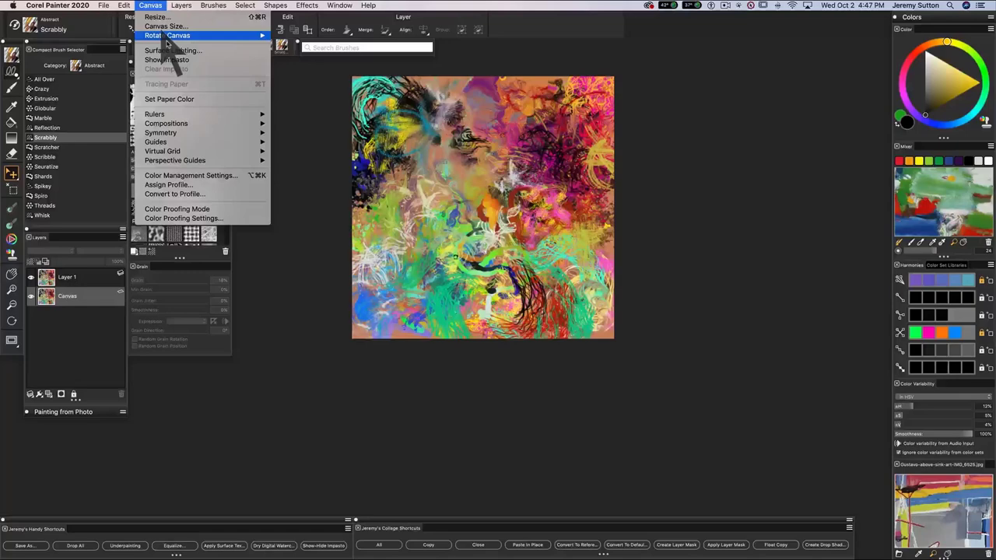
mouse_move(124, 6)
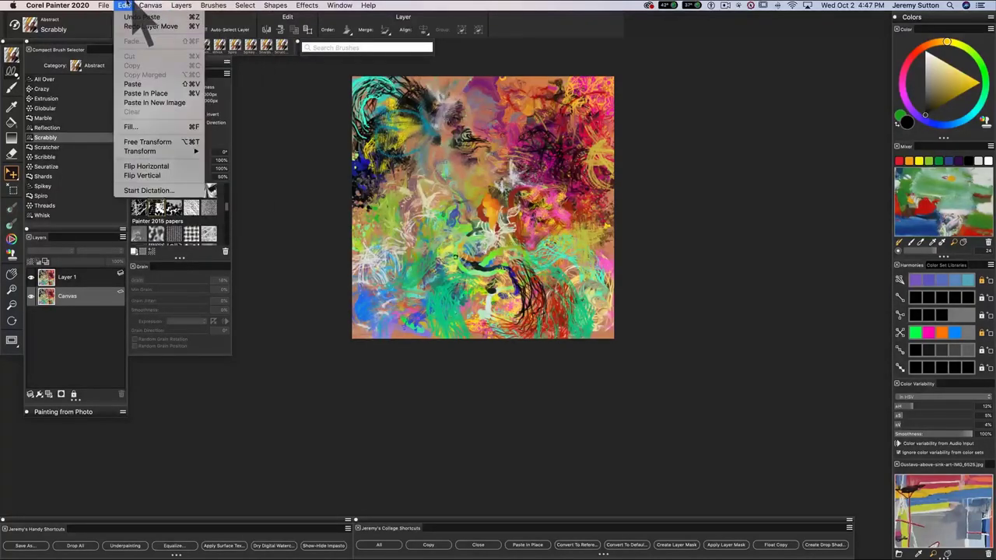
key(Escape)
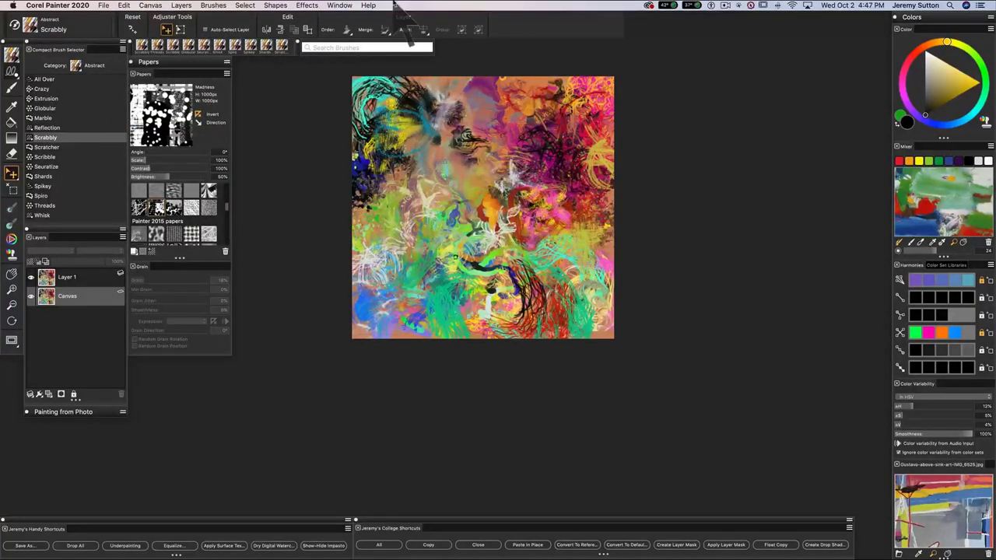
key(Return)
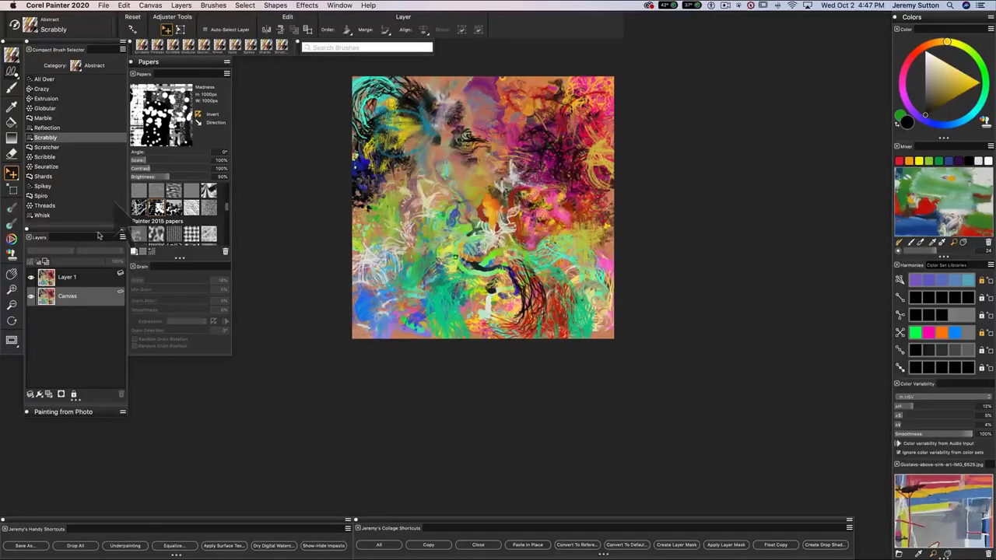
- Hide Layer 1 and paint a first Scribble brush stroke on the black Canvas
click(32, 278)
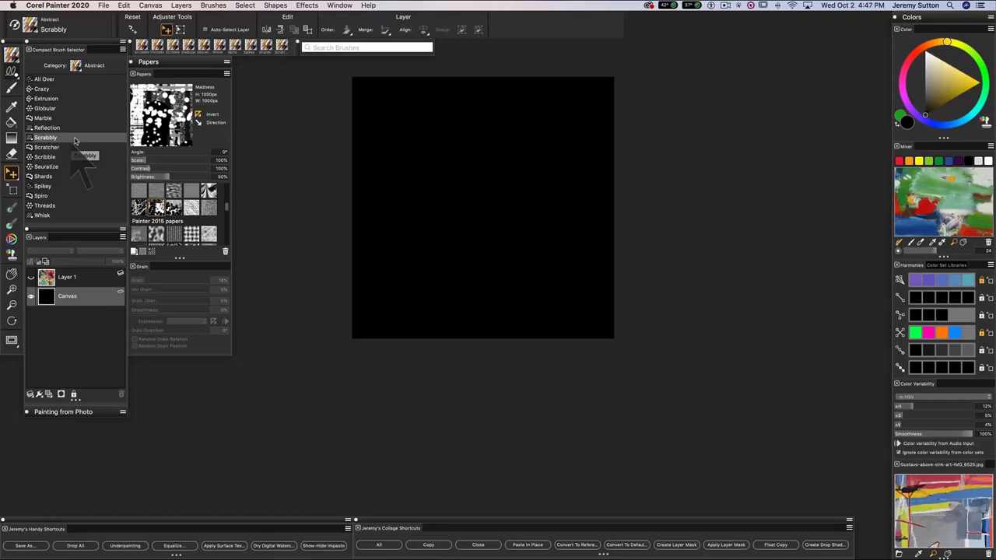
click(931, 122)
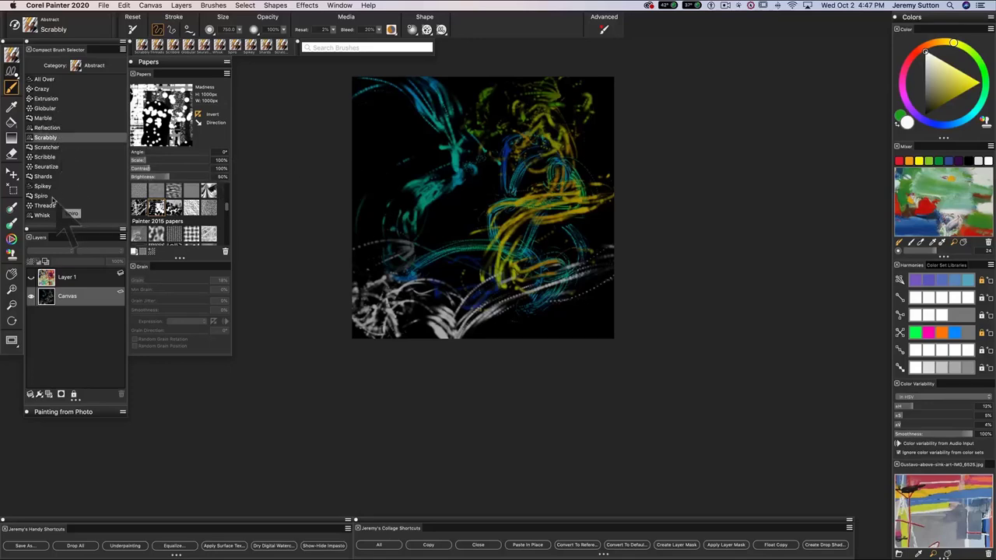
click(45, 156)
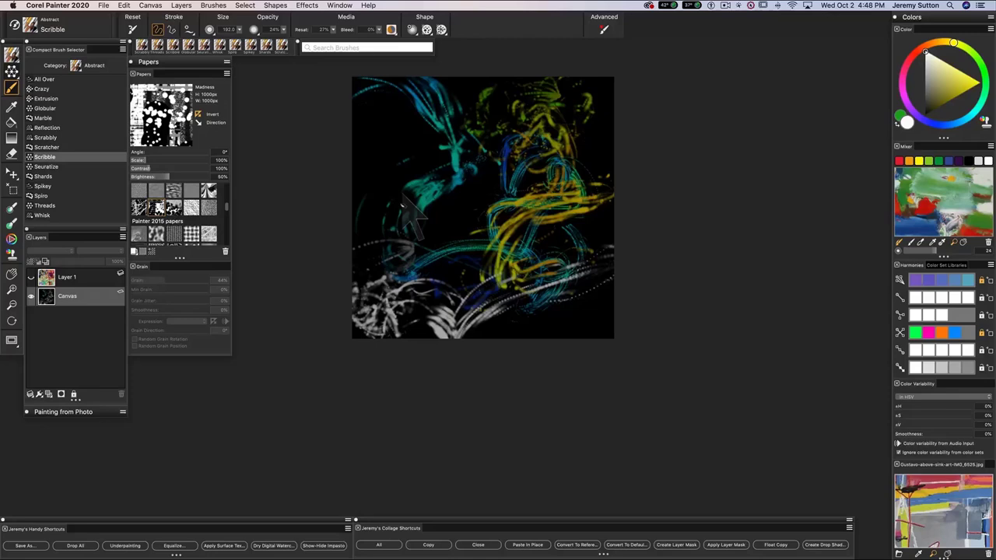
mouse_move(428, 221)
mouse_down()
mouse_move(372, 142)
mouse_move(393, 156)
mouse_up()
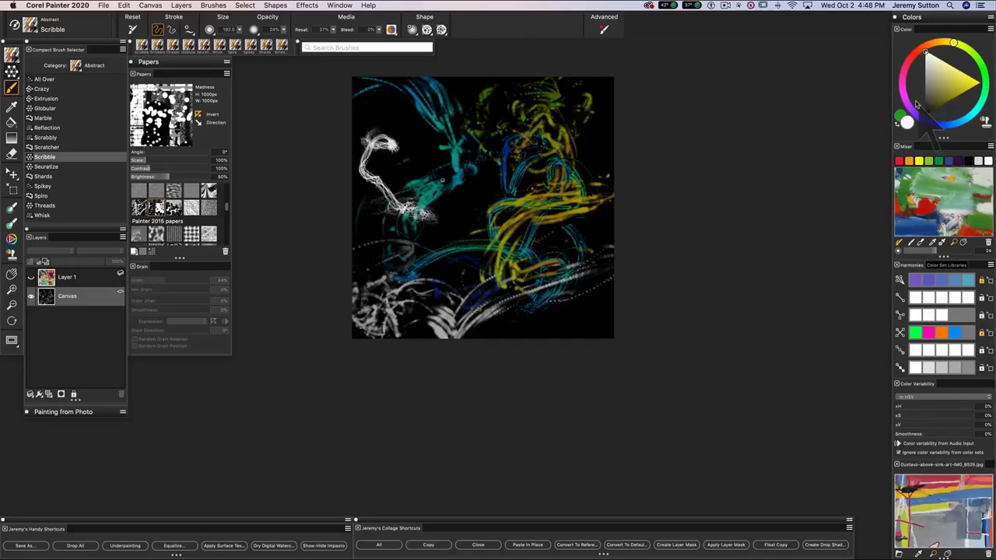
- Paint saturated red strokes across the Canvas, then a small yellow stroke top-left
click(912, 56)
click(977, 83)
drag(545, 163, 498, 193)
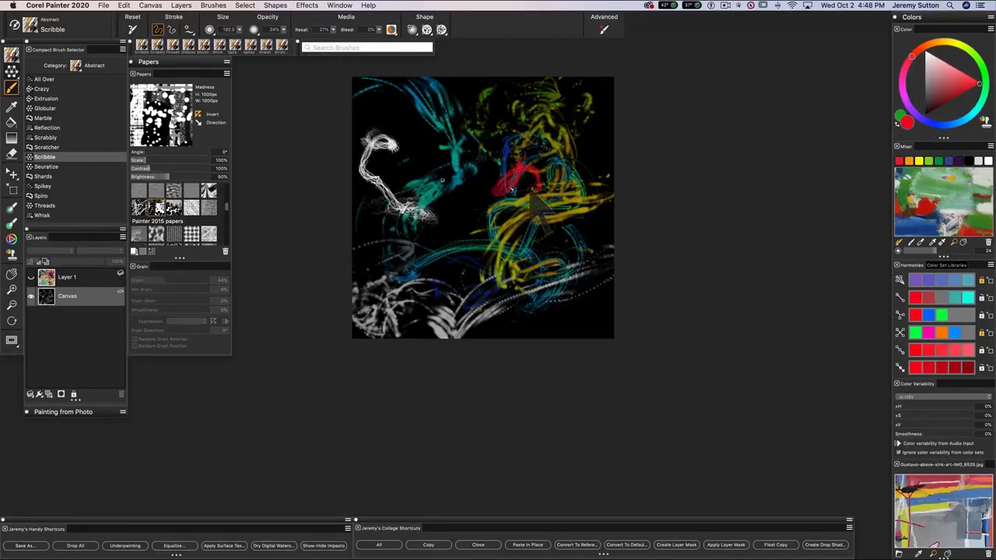
mouse_move(603, 141)
mouse_down()
mouse_move(605, 109)
mouse_move(560, 175)
mouse_up()
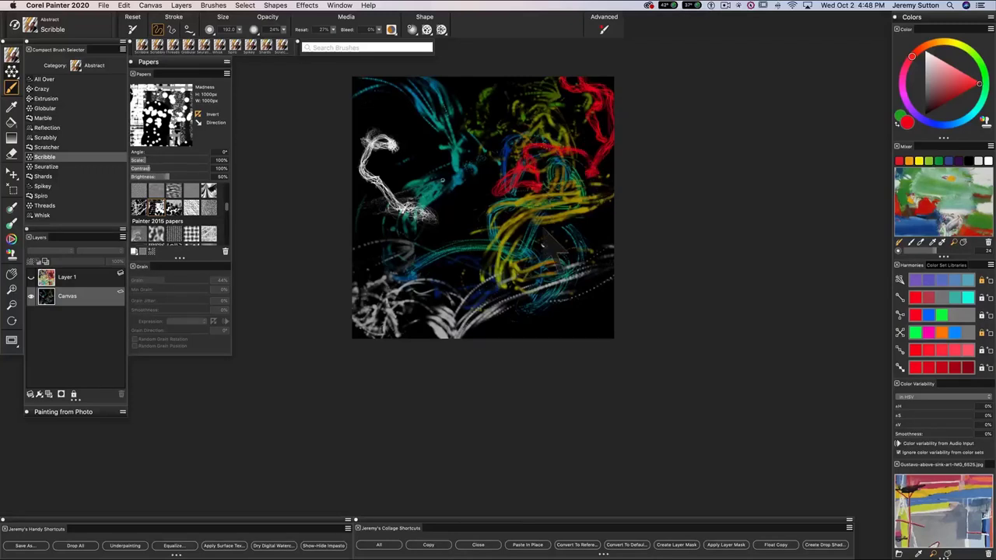
mouse_move(442, 247)
mouse_down()
mouse_move(452, 234)
mouse_move(444, 253)
mouse_up()
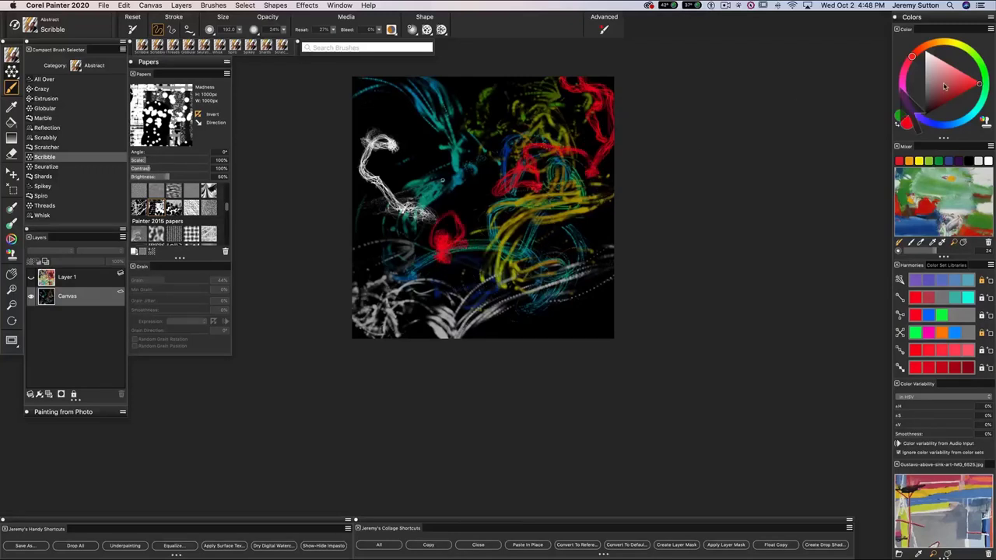
click(955, 45)
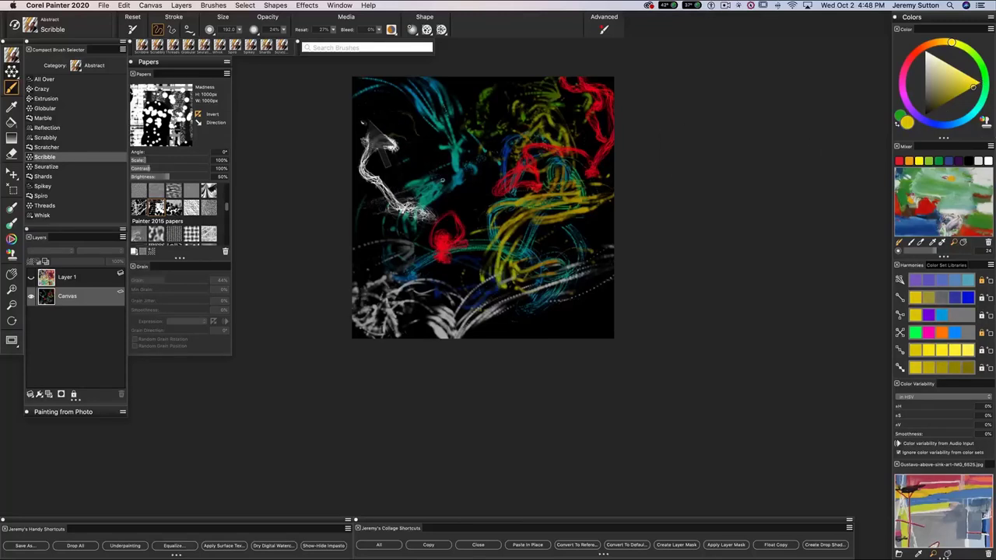
drag(359, 97, 371, 74)
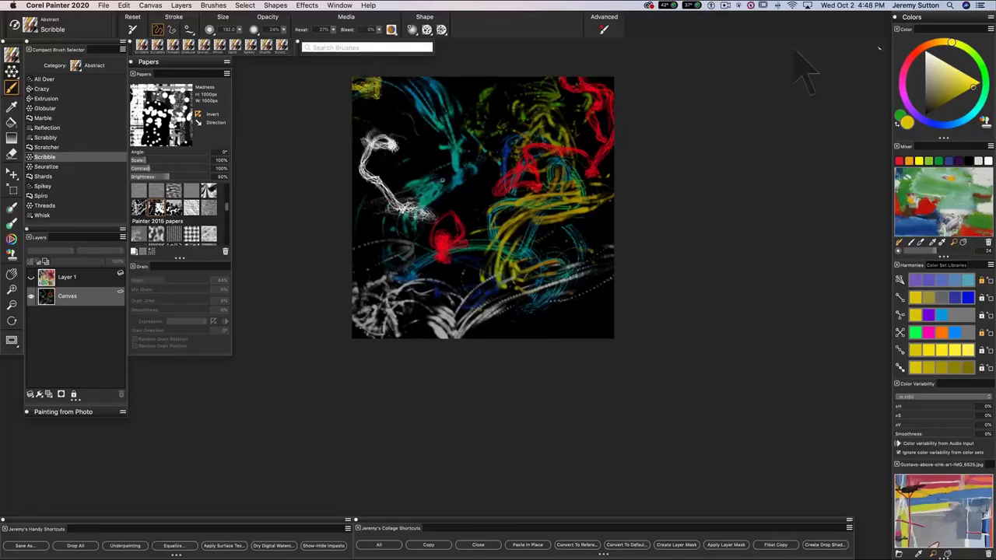
- Add purple strokes, then grey Seuratize dots across the lower right
click(909, 106)
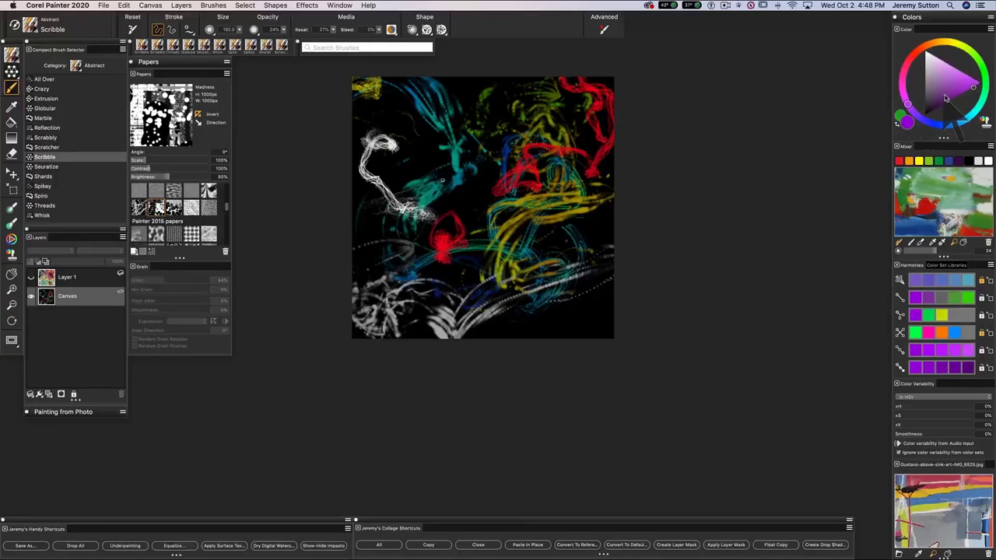
mouse_move(603, 257)
mouse_down()
mouse_move(584, 230)
mouse_move(595, 179)
mouse_move(576, 202)
mouse_move(603, 132)
mouse_move(545, 199)
mouse_up()
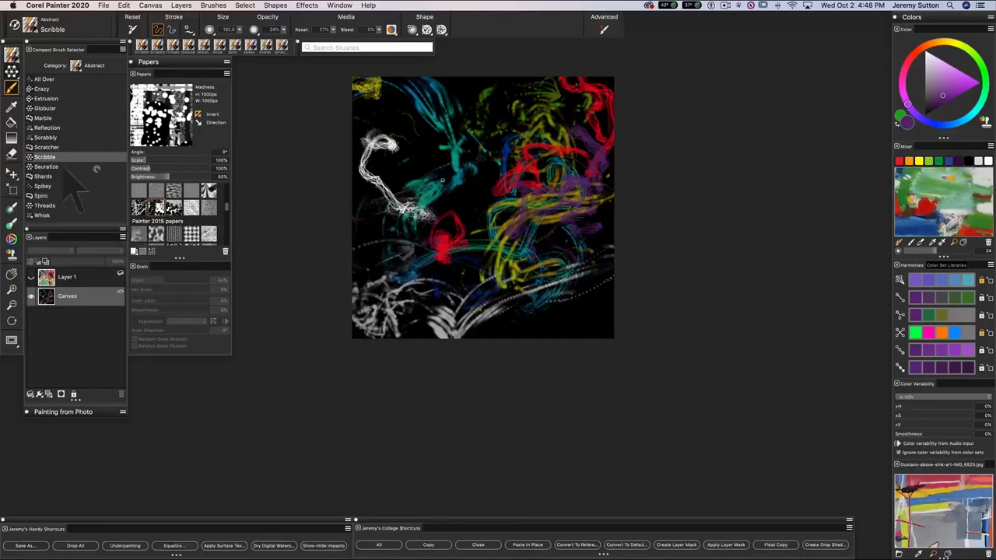
click(40, 166)
drag(481, 341, 596, 265)
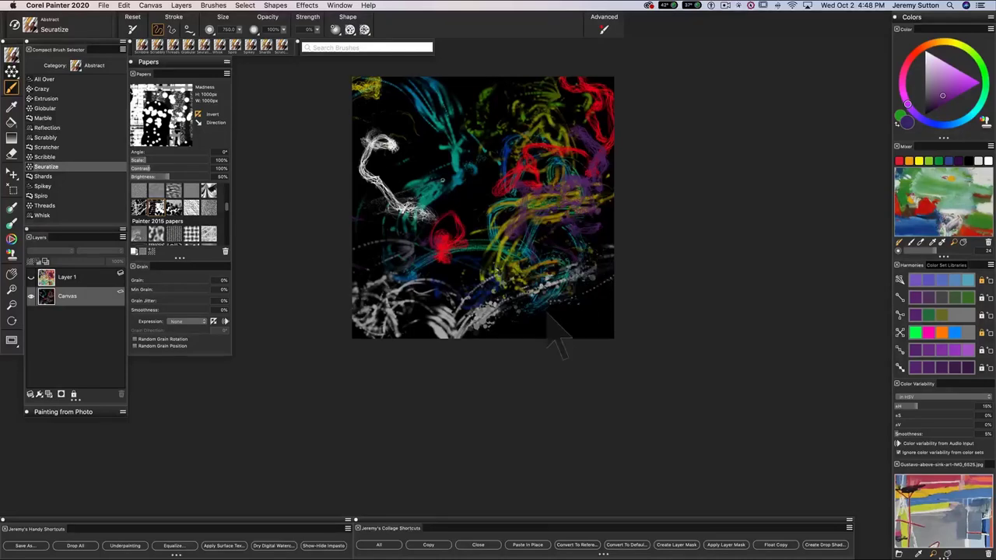
click(47, 98)
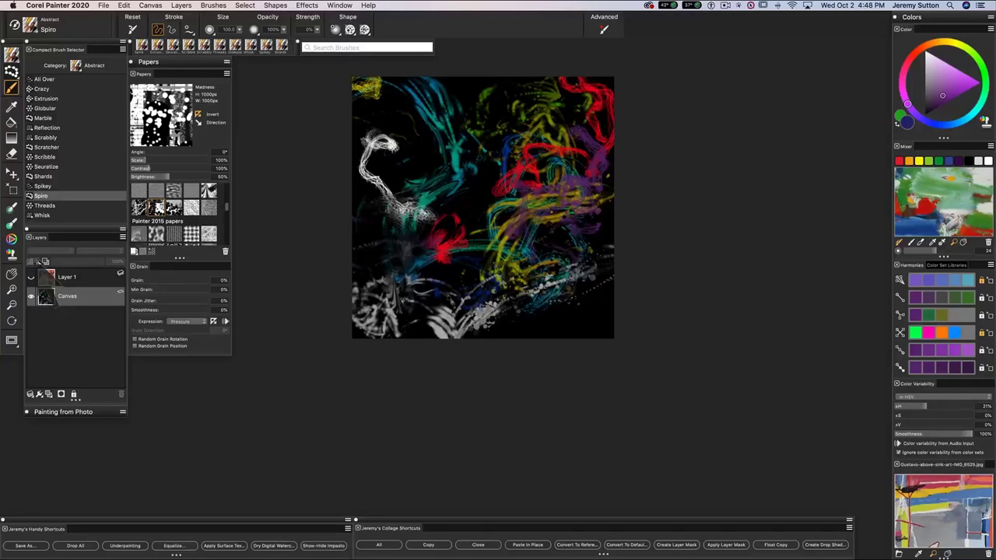
- Show Layer 1 again and set its composite method to Difference after trying Gel and Colorize
click(32, 277)
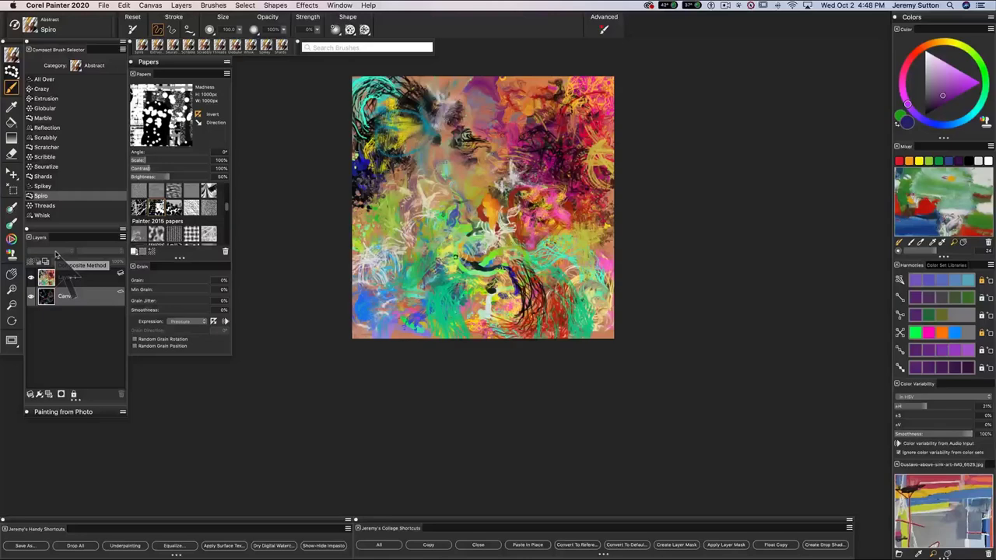
click(56, 252)
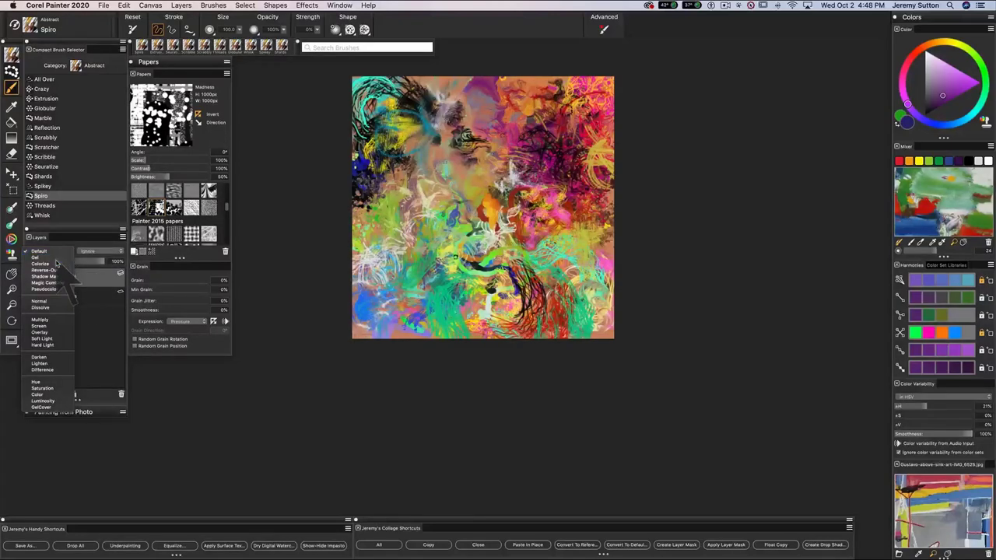
click(56, 264)
click(62, 250)
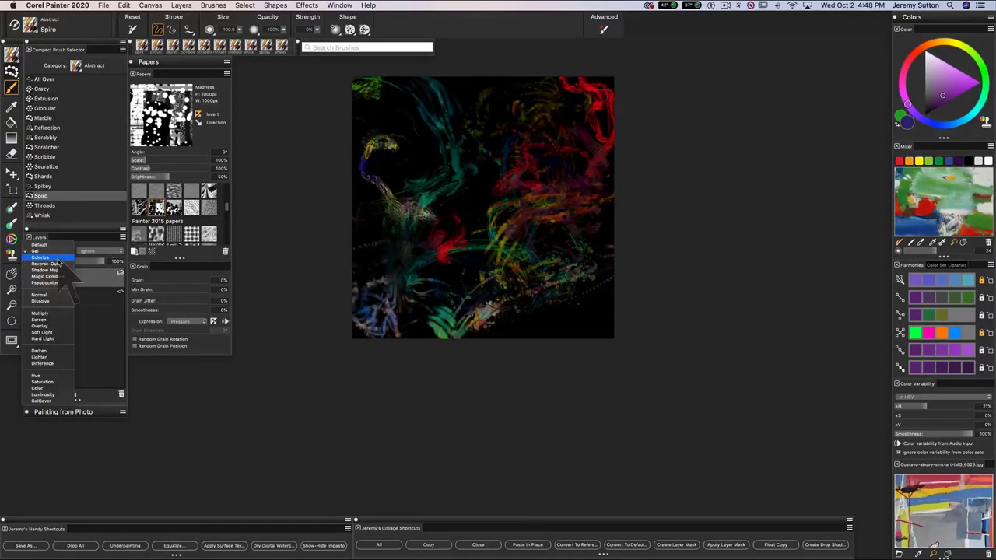
click(56, 257)
click(62, 251)
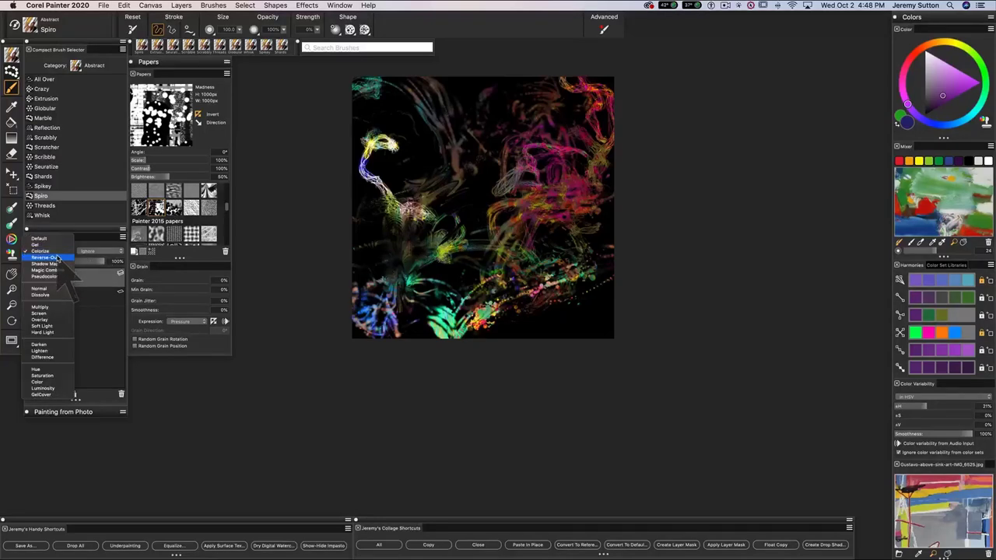
click(59, 243)
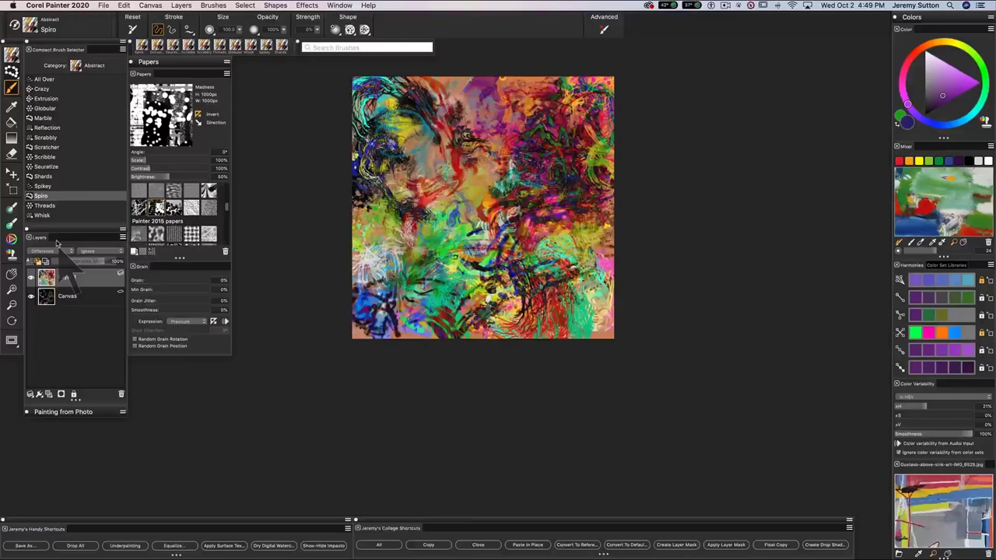
- Set Underpainting Photo Enhance contrast to 30% and boost the saturation
click(56, 251)
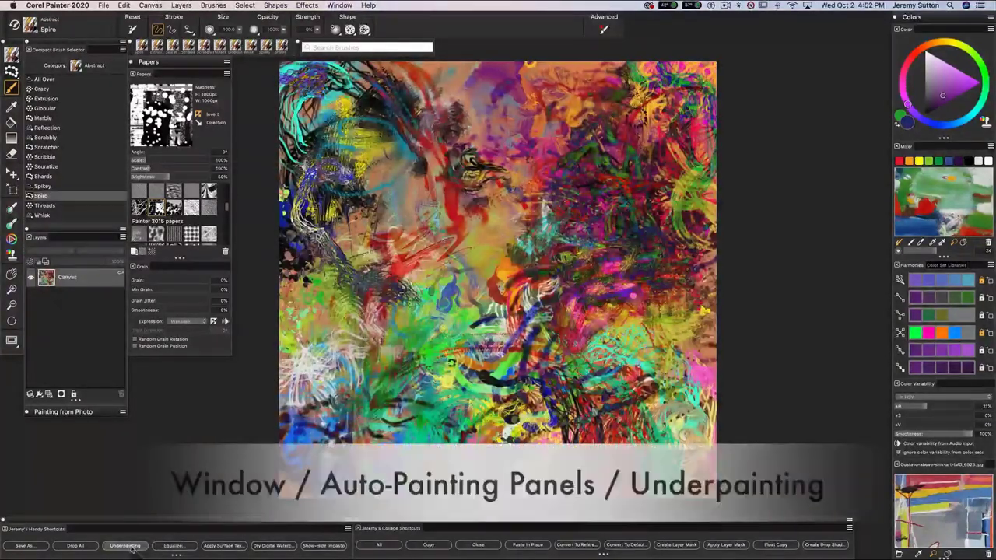
key(super+minus)
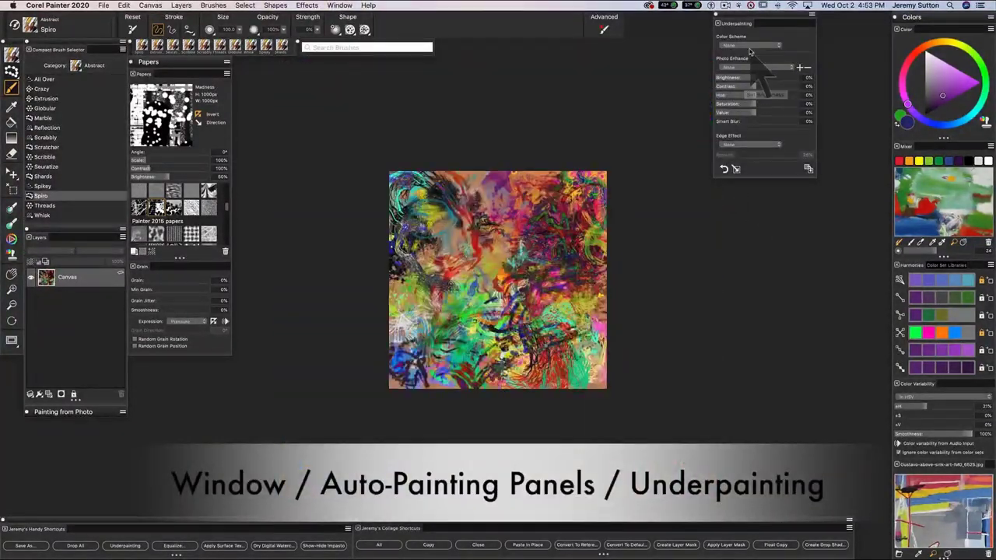
mouse_move(752, 86)
mouse_down()
mouse_move(768, 88)
mouse_move(739, 87)
mouse_up()
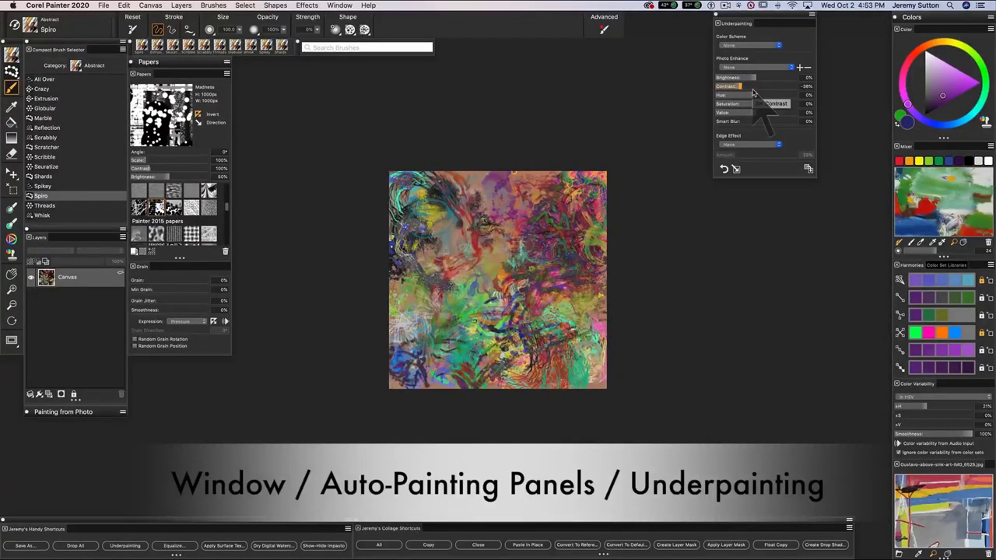
click(768, 87)
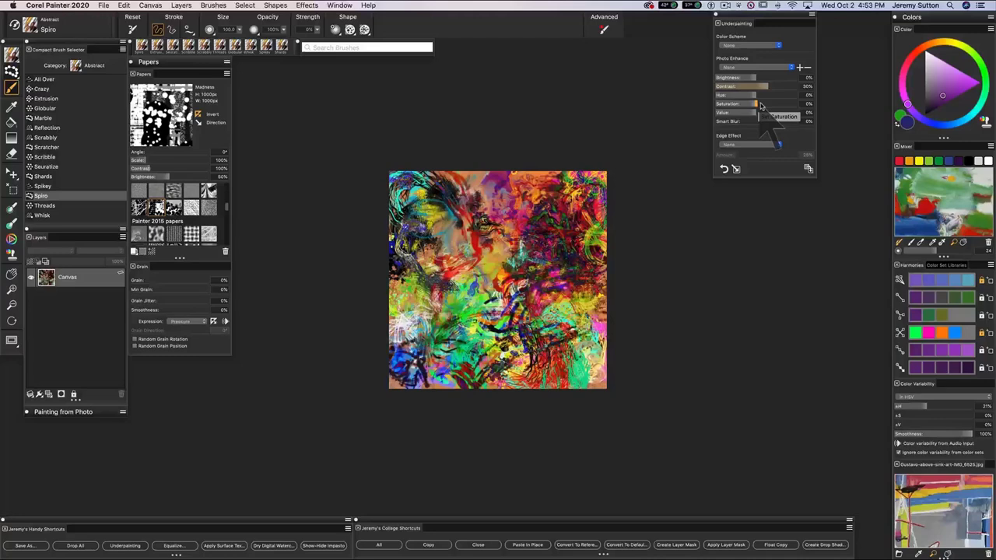
drag(754, 104, 739, 104)
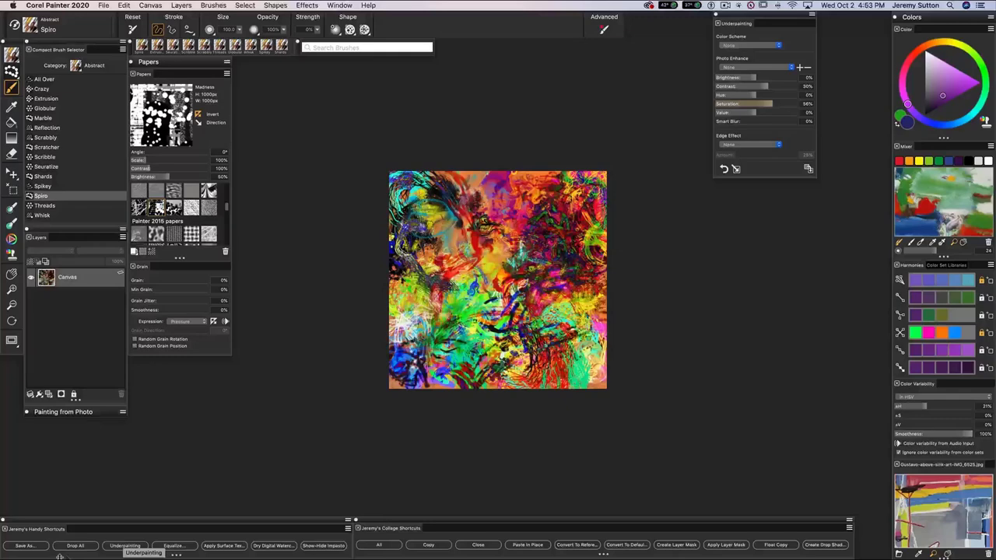
- Apply Equalize, nudging the black point up and the white point down slightly
click(173, 546)
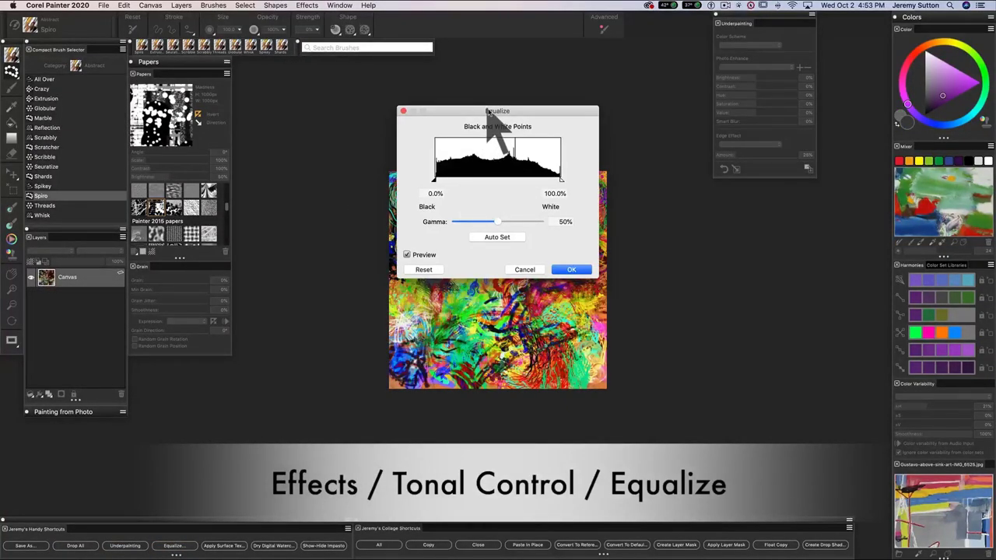
drag(487, 110, 710, 214)
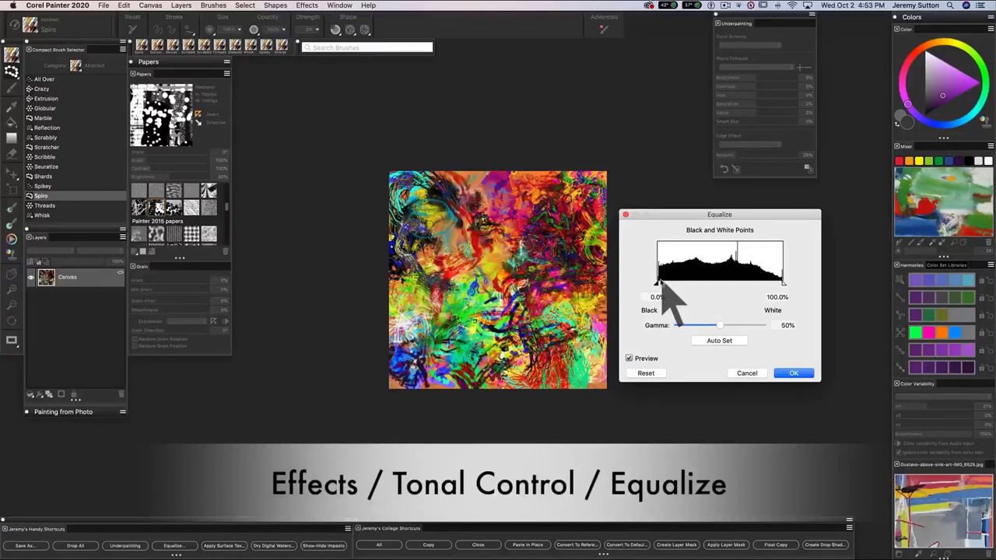
drag(661, 282, 664, 283)
drag(783, 284, 776, 285)
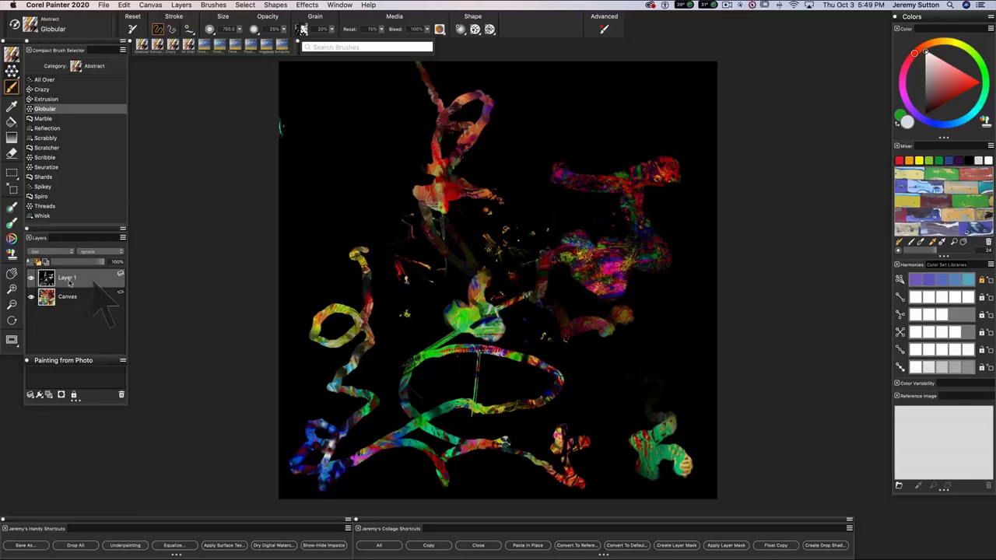
- Show and select the Canvas layer, then add a new empty layer above it
click(30, 297)
click(70, 296)
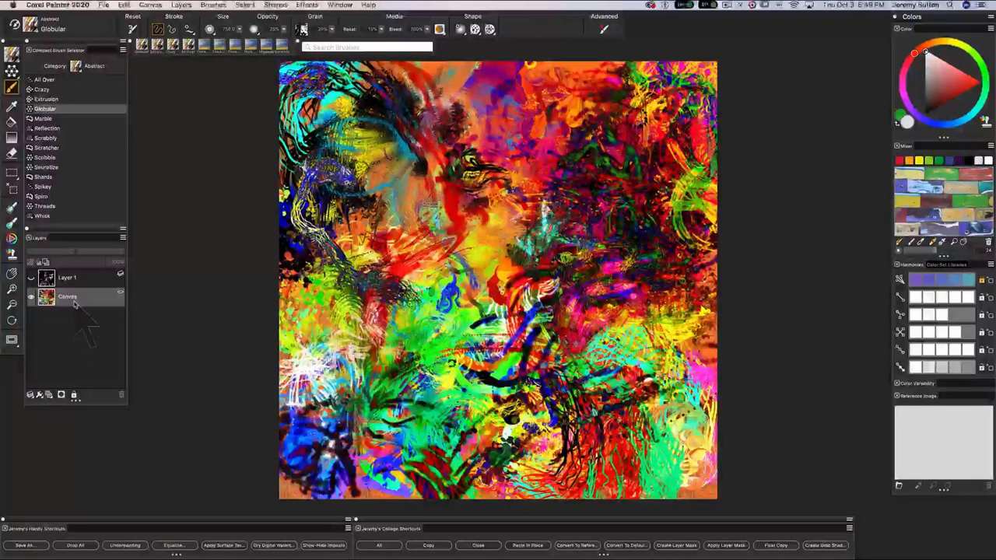
click(53, 397)
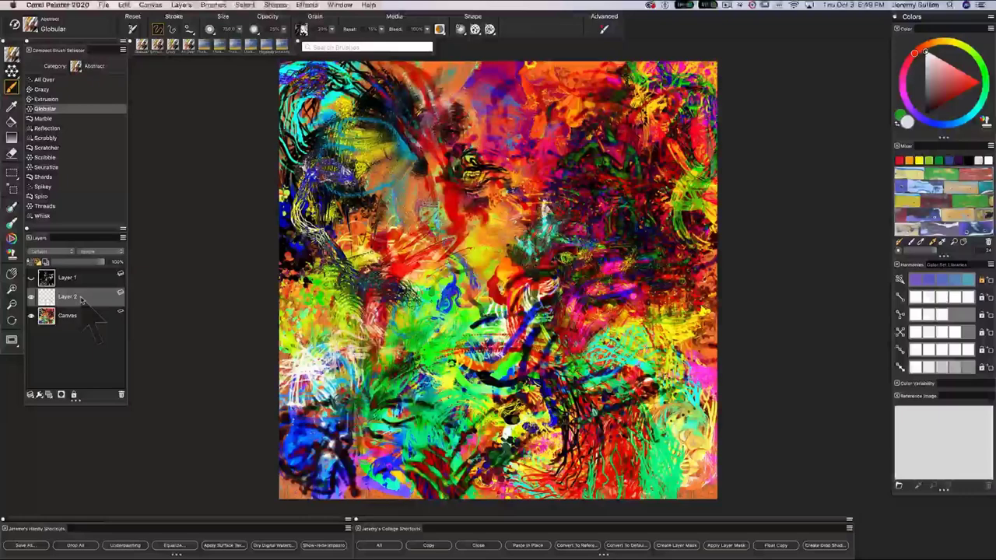
- Fill the new Layer 2 with the current colour, solid black
click(937, 85)
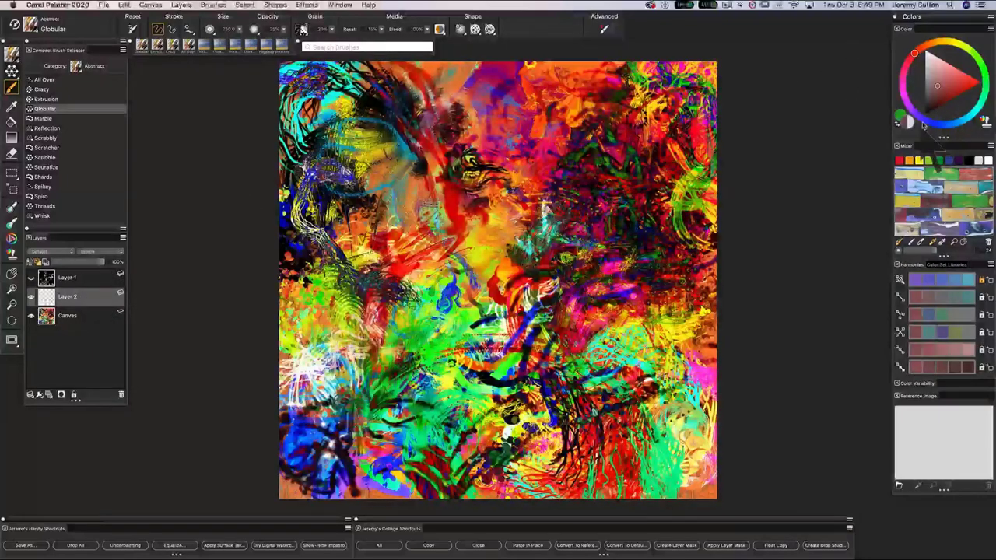
click(925, 116)
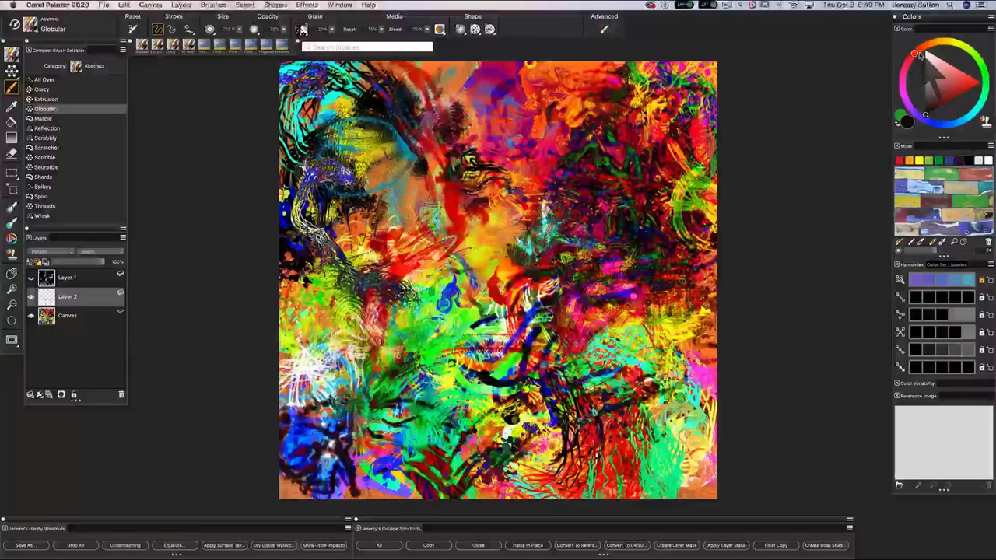
click(946, 42)
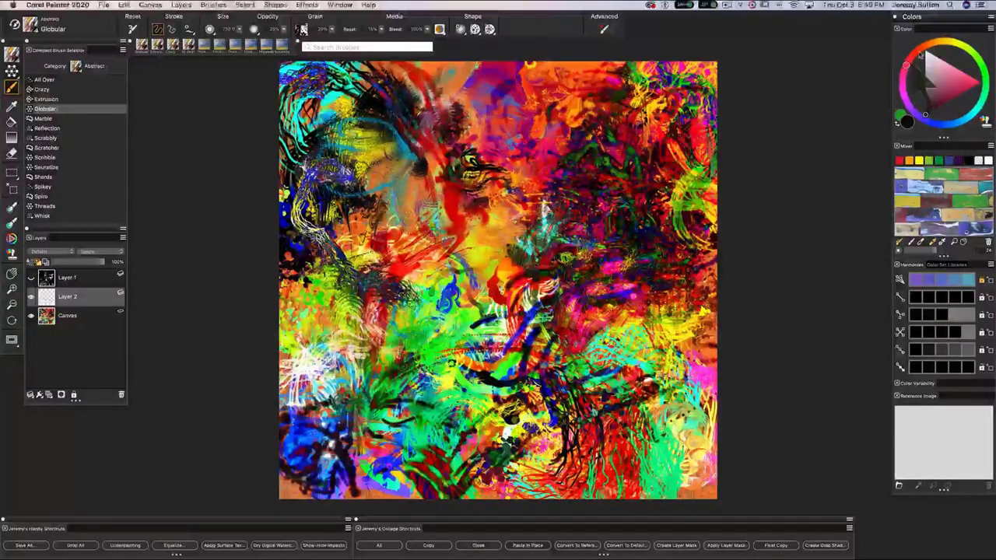
click(934, 42)
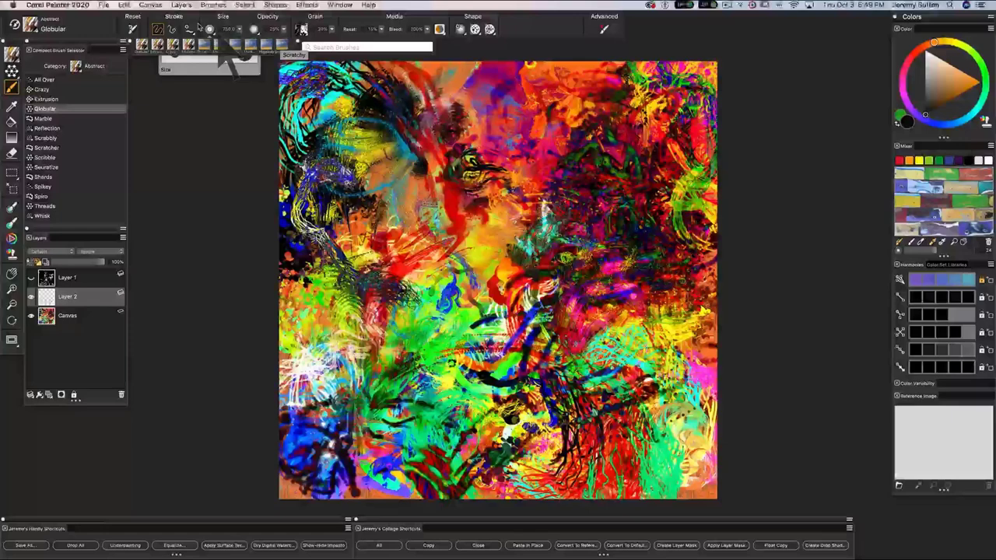
click(124, 5)
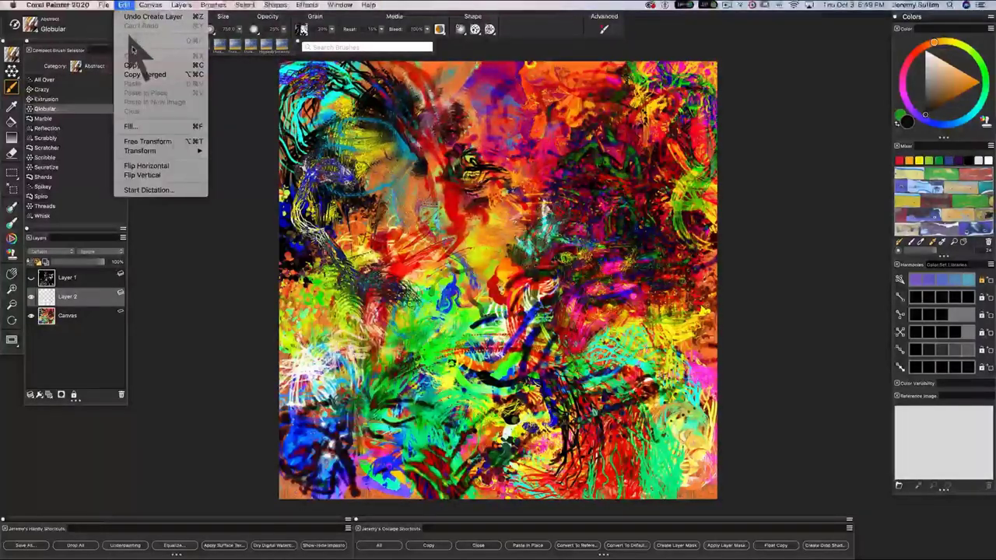
click(200, 127)
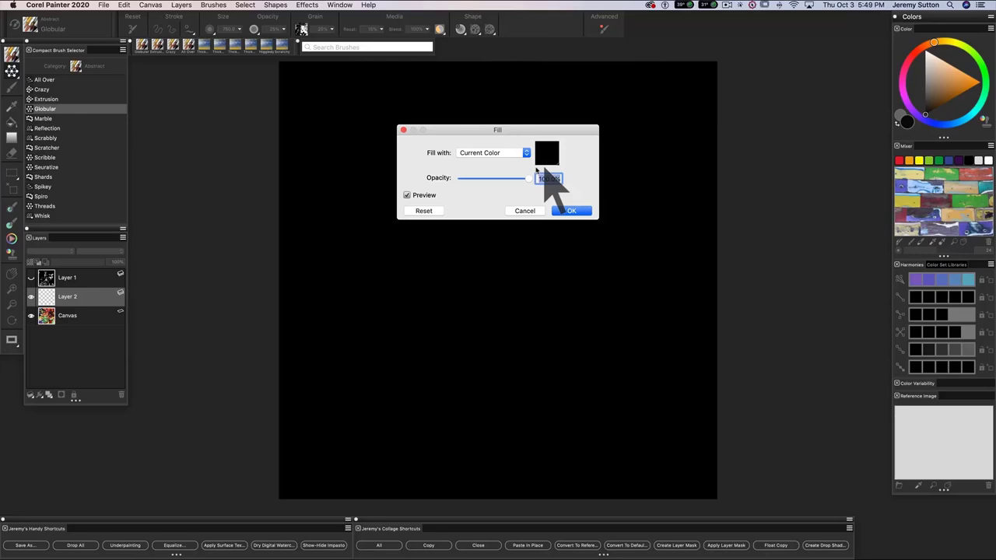
click(573, 213)
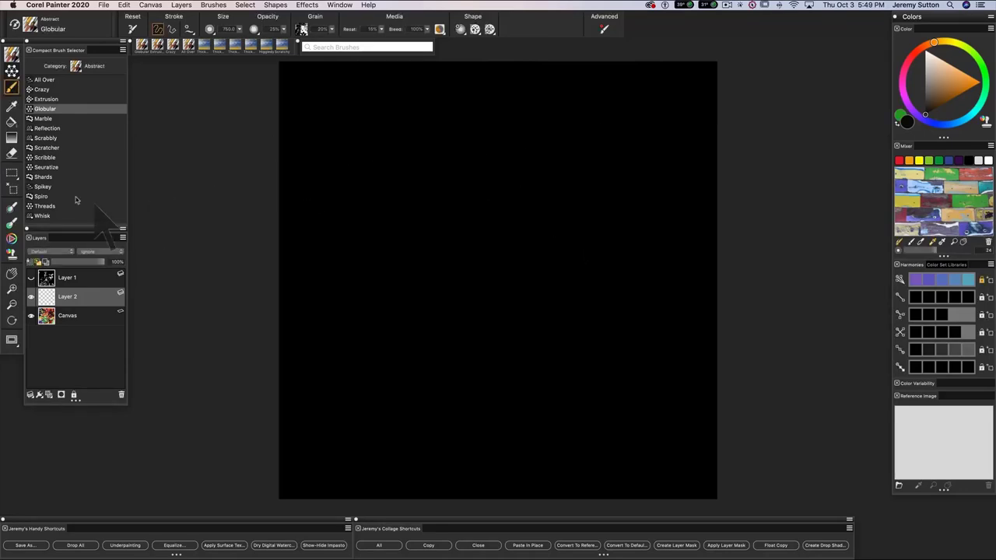
- Switch Layer 2 to Gel composite and paint a white Globular stroke through its centre
click(51, 251)
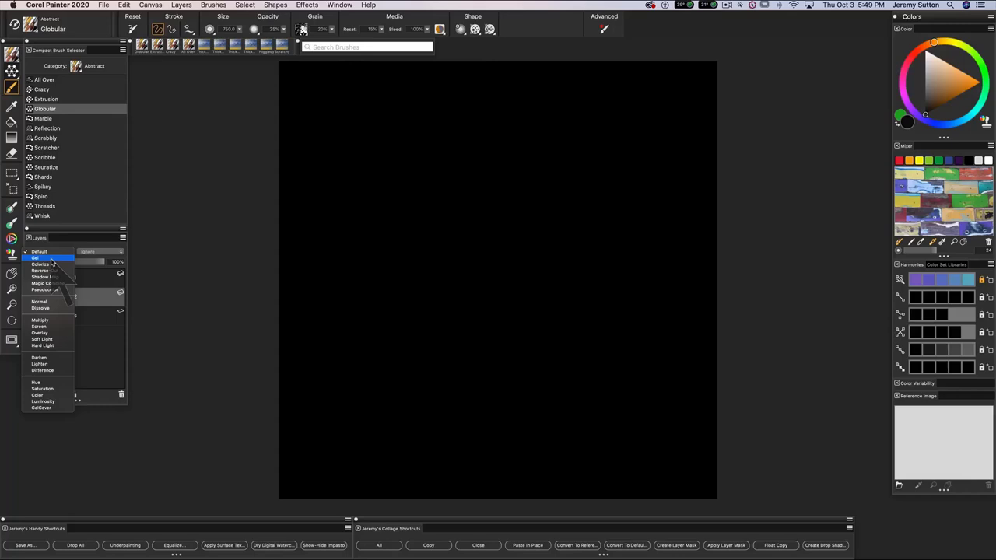
click(50, 258)
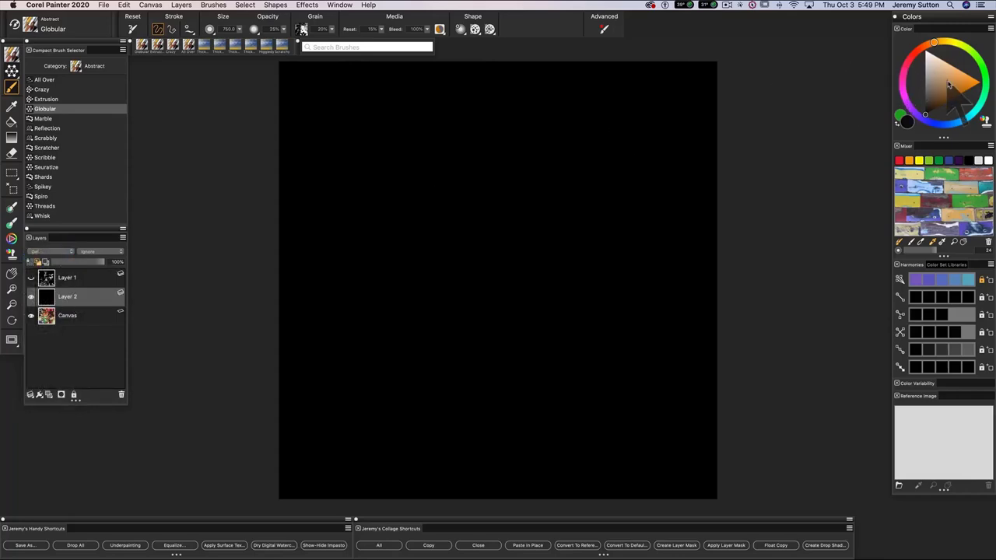
click(927, 52)
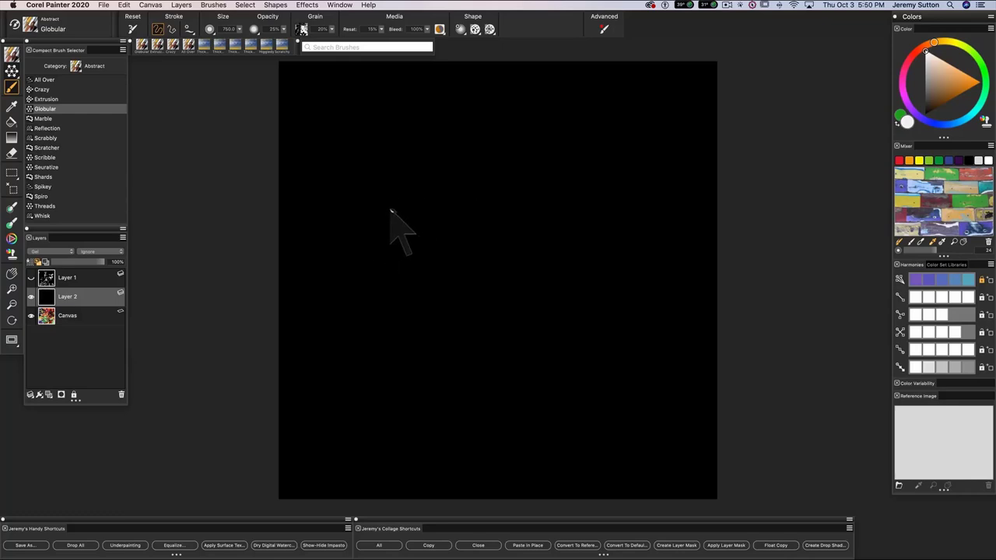
mouse_move(391, 211)
mouse_down()
mouse_move(420, 204)
mouse_move(424, 239)
mouse_move(391, 308)
mouse_move(406, 362)
mouse_move(481, 257)
mouse_move(498, 199)
mouse_move(464, 144)
mouse_move(511, 157)
mouse_move(539, 132)
mouse_move(603, 160)
mouse_move(541, 222)
mouse_move(510, 272)
mouse_move(508, 297)
mouse_move(449, 340)
mouse_move(495, 364)
mouse_up()
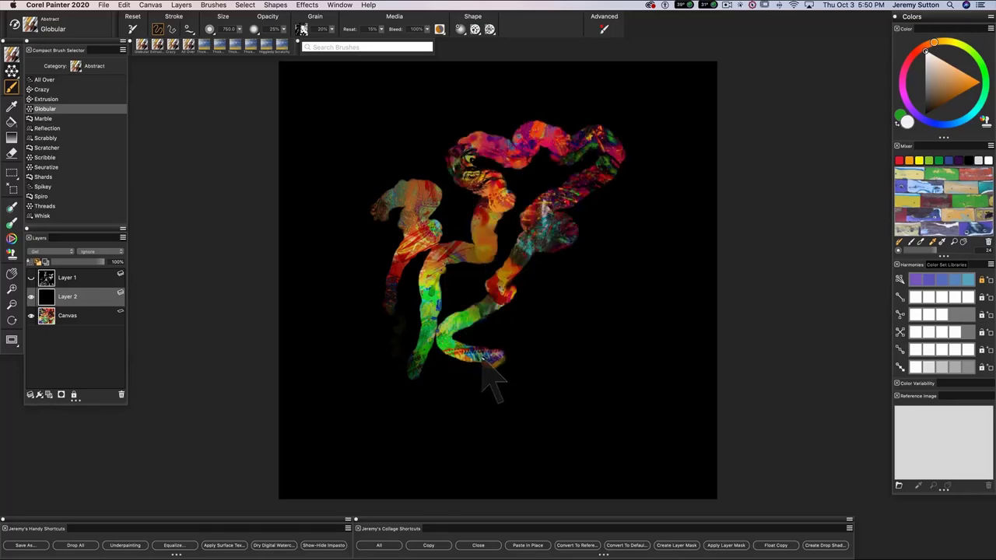
- Hide Layer 2, select Layer 1, and paint a large Globular stroke from the upper left
click(31, 297)
click(74, 283)
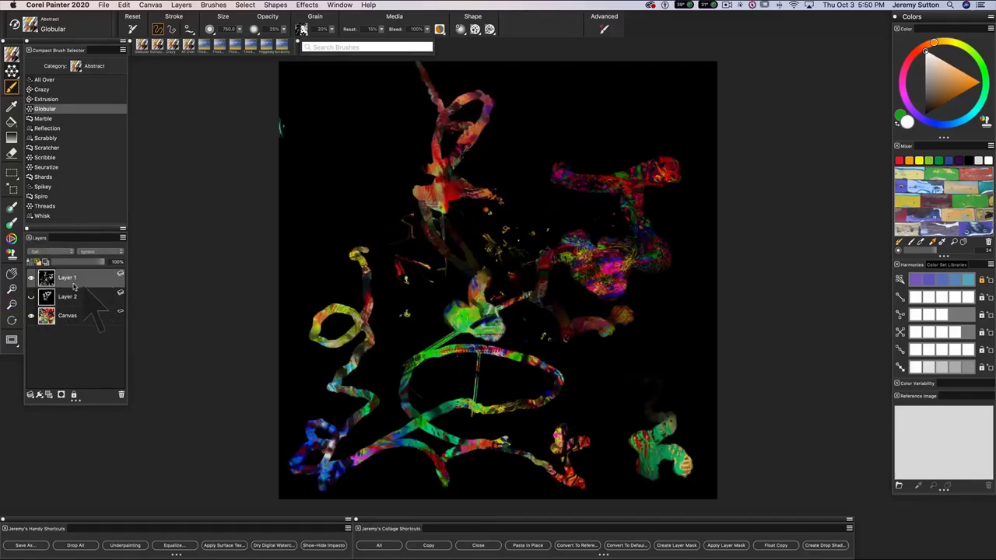
mouse_move(366, 194)
mouse_down()
mouse_move(354, 202)
mouse_move(354, 232)
mouse_move(299, 167)
mouse_move(362, 63)
mouse_move(407, 132)
mouse_move(422, 205)
mouse_move(514, 172)
mouse_move(529, 85)
mouse_move(592, 74)
mouse_move(599, 159)
mouse_move(716, 122)
mouse_move(698, 196)
mouse_move(677, 466)
mouse_up()
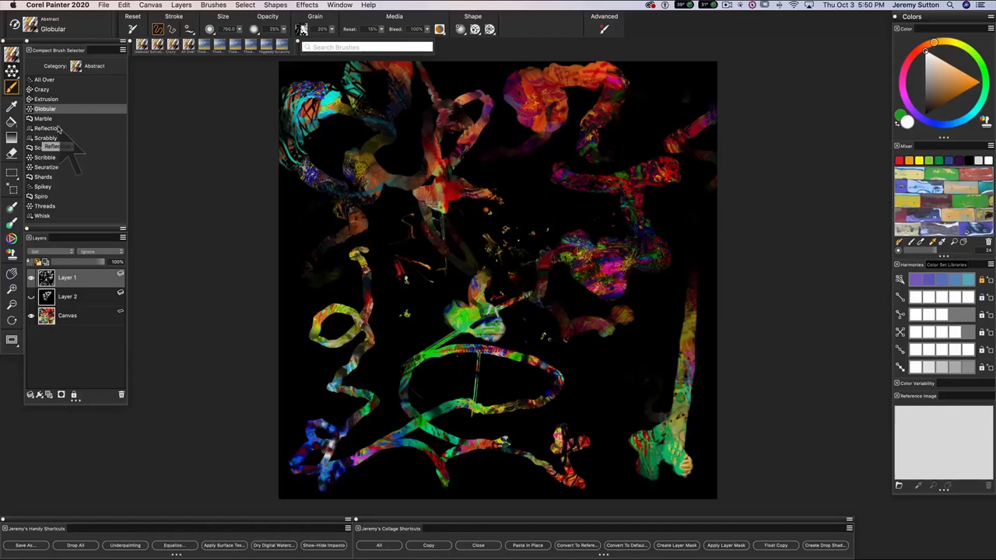
- Add Scrabbly strokes at lower left and right, then Seuratize dabs over the centre
click(43, 138)
mouse_move(420, 288)
mouse_down()
mouse_move(300, 459)
mouse_move(296, 483)
mouse_move(393, 491)
mouse_move(287, 504)
mouse_move(331, 486)
mouse_move(362, 494)
mouse_move(385, 479)
mouse_up()
mouse_move(657, 436)
mouse_down()
mouse_move(631, 387)
mouse_move(590, 378)
mouse_up()
click(45, 158)
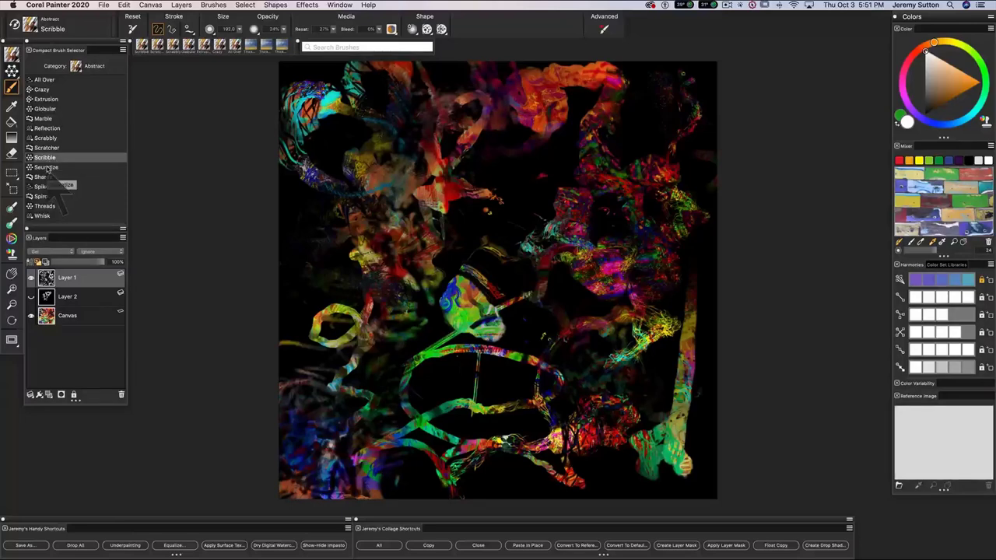
click(46, 167)
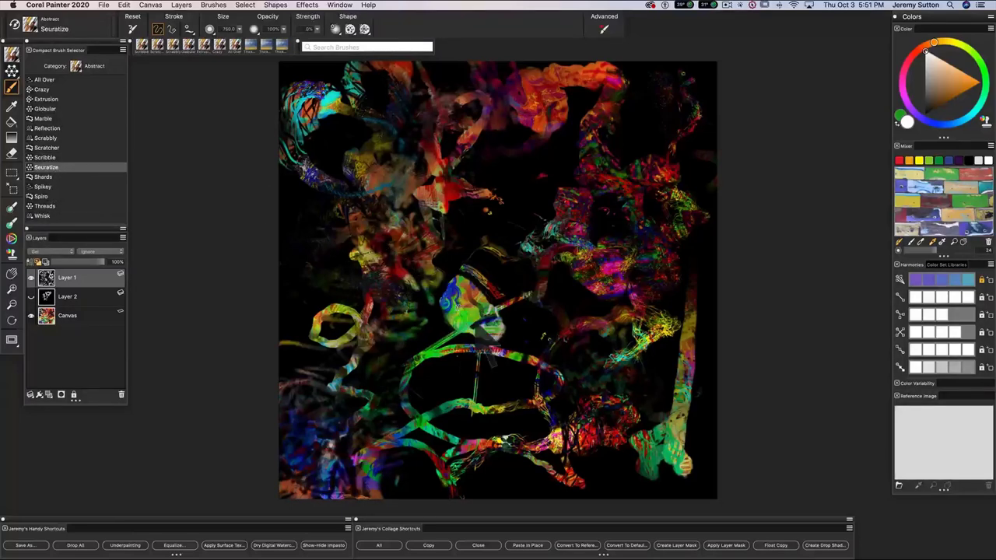
mouse_move(483, 342)
mouse_down()
mouse_move(512, 374)
mouse_move(540, 226)
mouse_move(560, 209)
mouse_move(537, 214)
mouse_move(551, 195)
mouse_move(576, 199)
mouse_move(542, 148)
mouse_move(514, 154)
mouse_move(487, 143)
mouse_move(455, 207)
mouse_move(488, 199)
mouse_move(462, 241)
mouse_up()
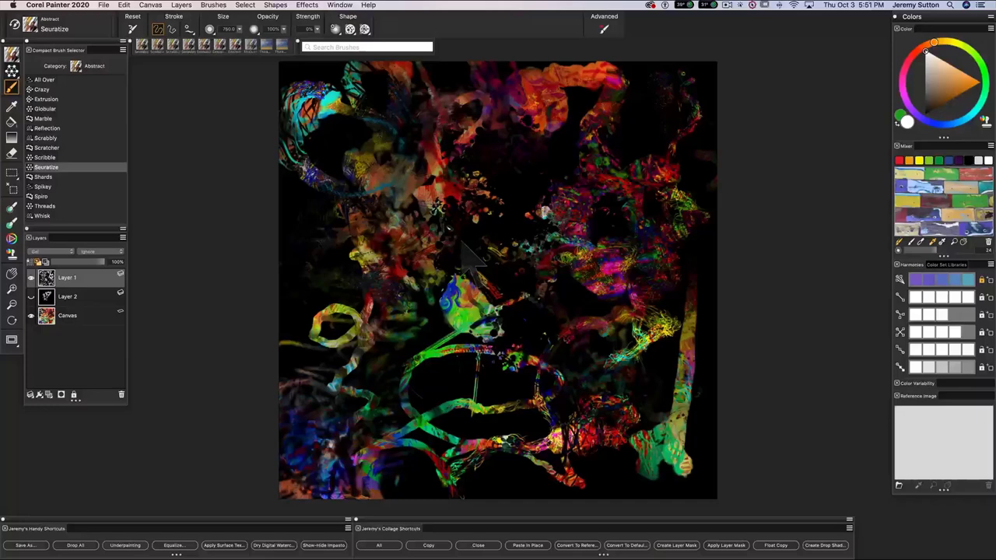
click(42, 187)
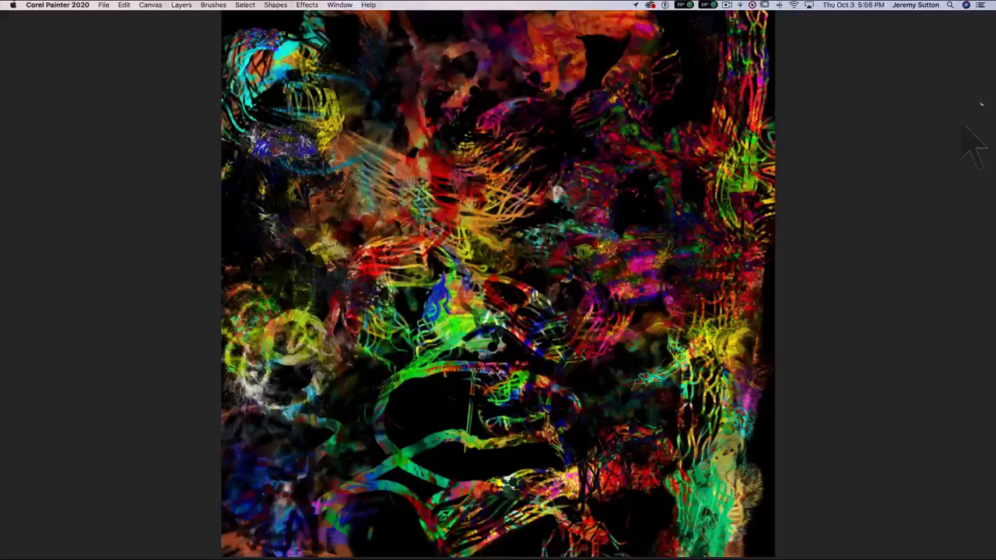